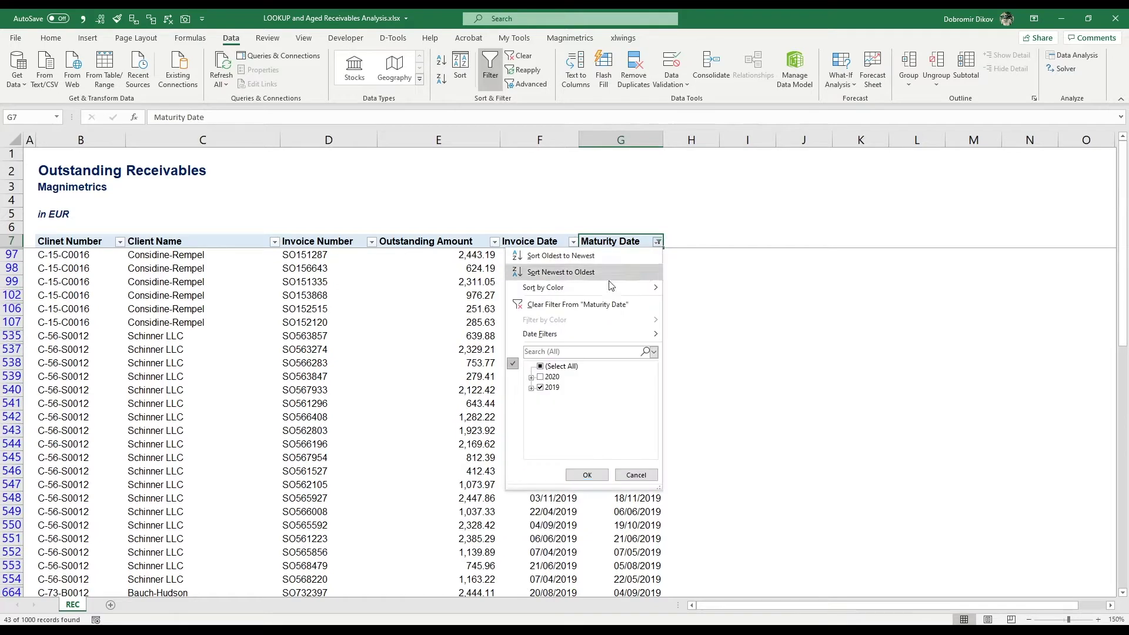
- Show all records again in the Maturity Date column and remove the filter from the table headers
left_click(590, 479)
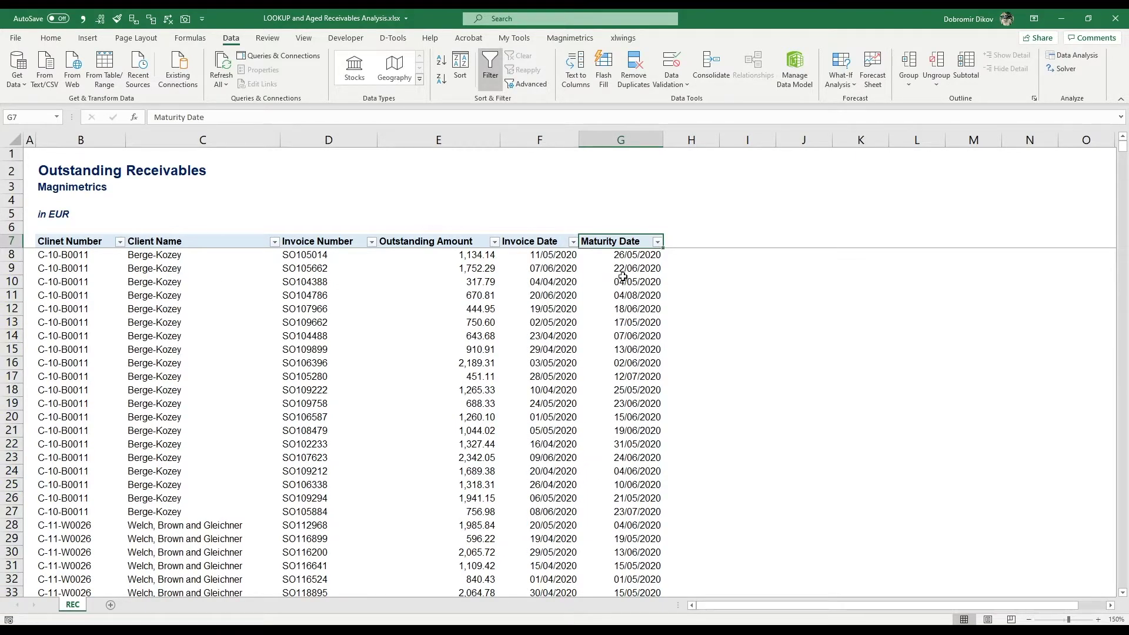
key("alt")
key("t")
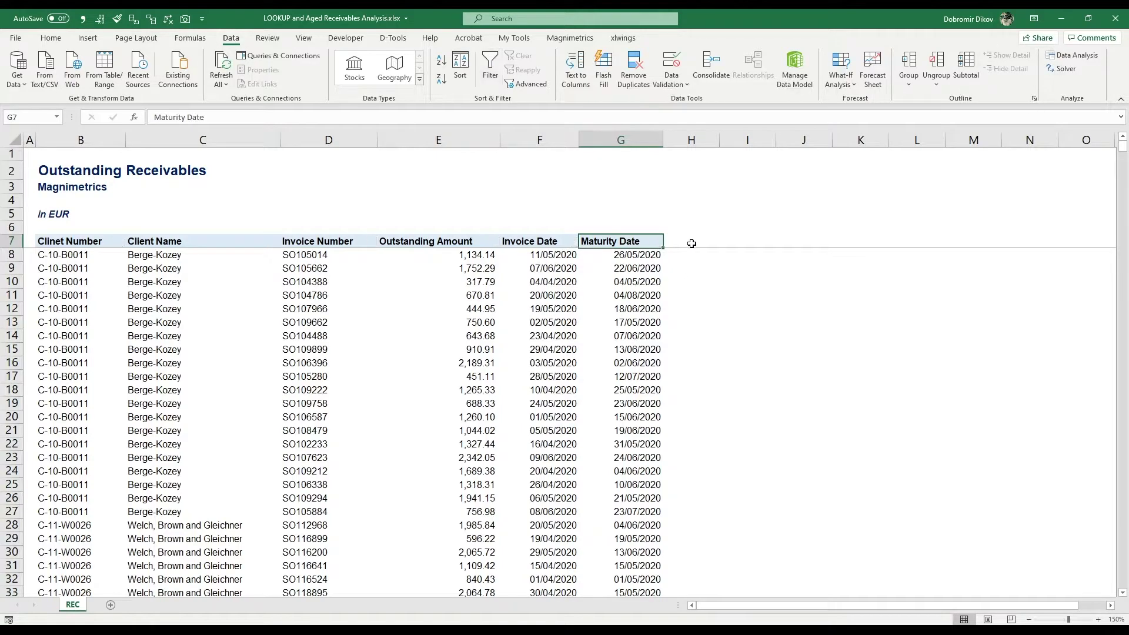
- Add a "Days Overdue" column header in H7, beside Maturity Date
left_click(694, 244)
type("Days Overdue")
key("Return")
key("Up")
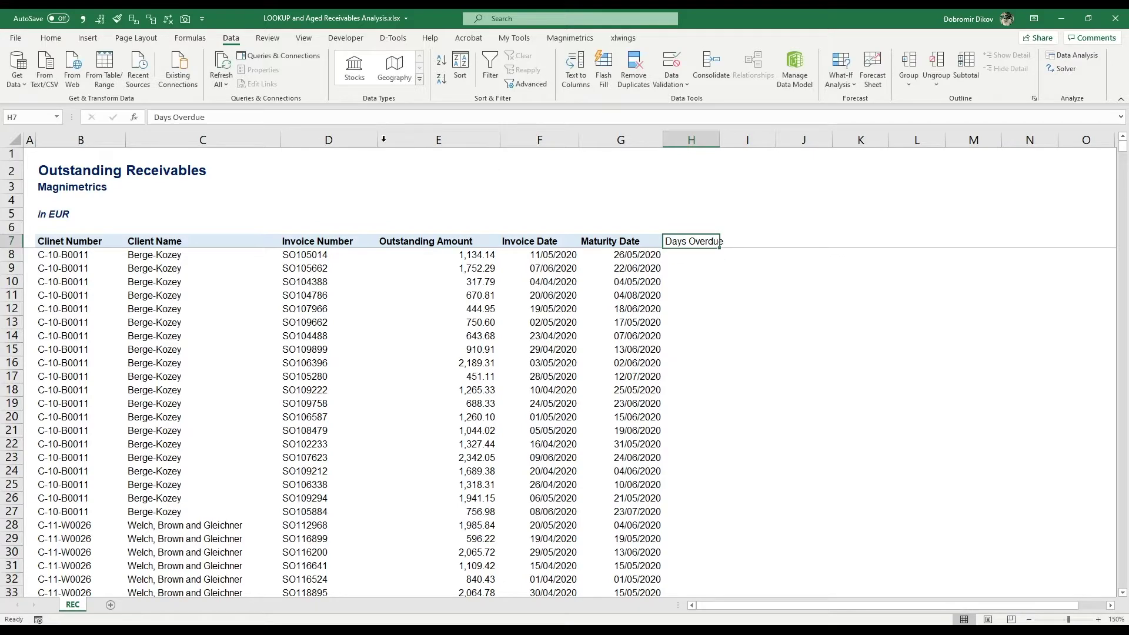
- Format the Days Overdue header with an orange fill and bold text, and autofit its column width
left_click(50, 38)
left_click(199, 79)
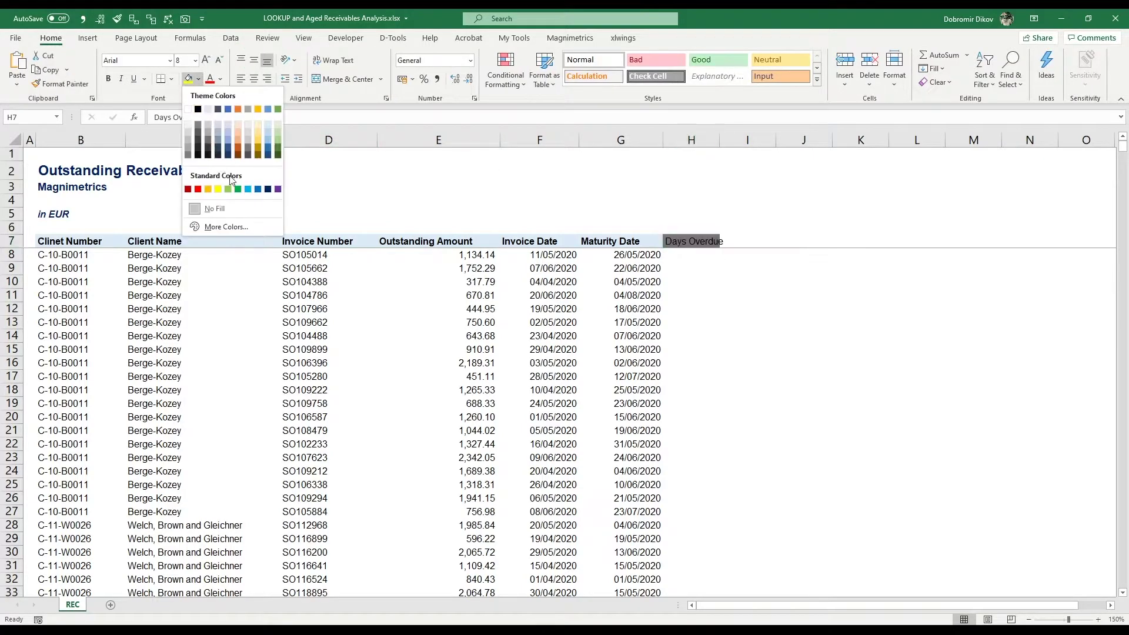
left_click(206, 190)
key("ctrl+b")
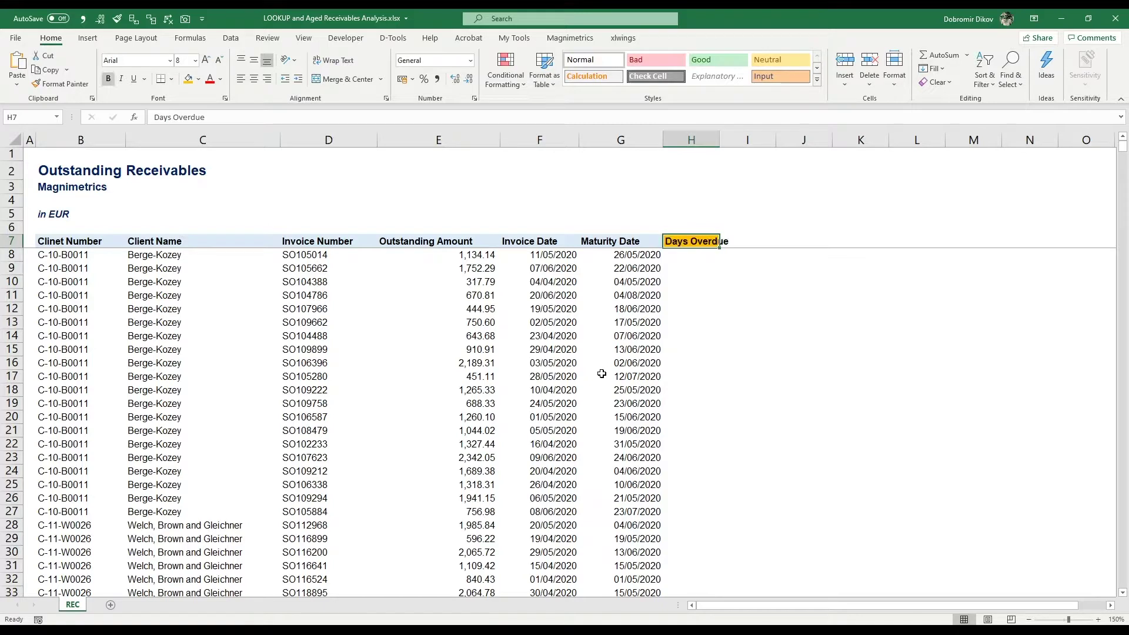
key("alt+h")
key("o")
key("i")
- Add an "Ageing Group" column header in I7
key("Right")
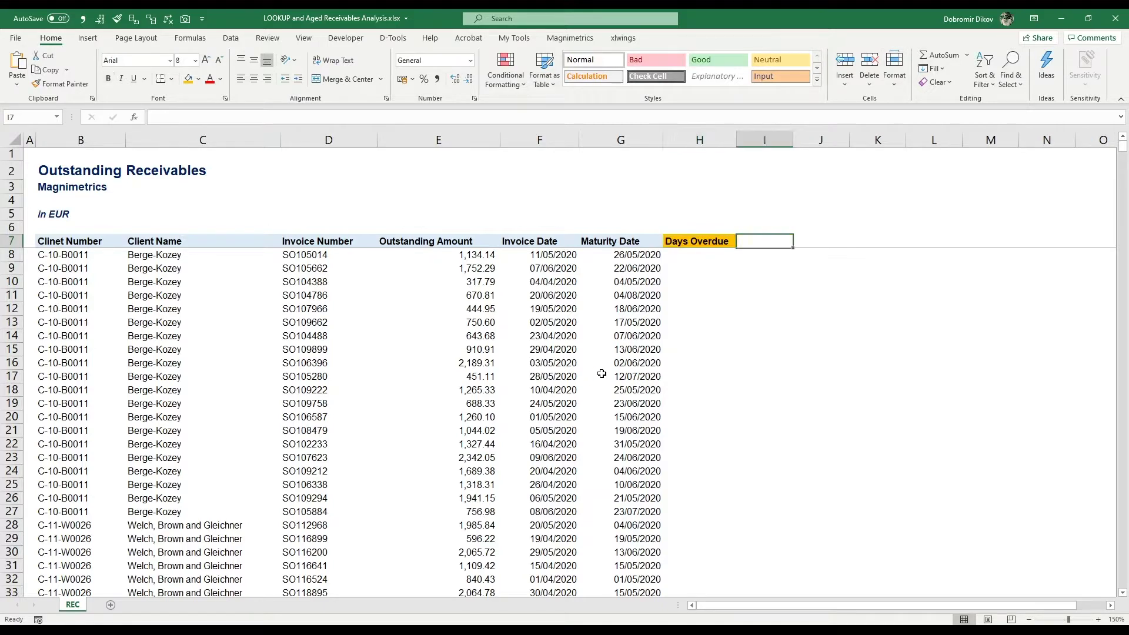
type("Agei")
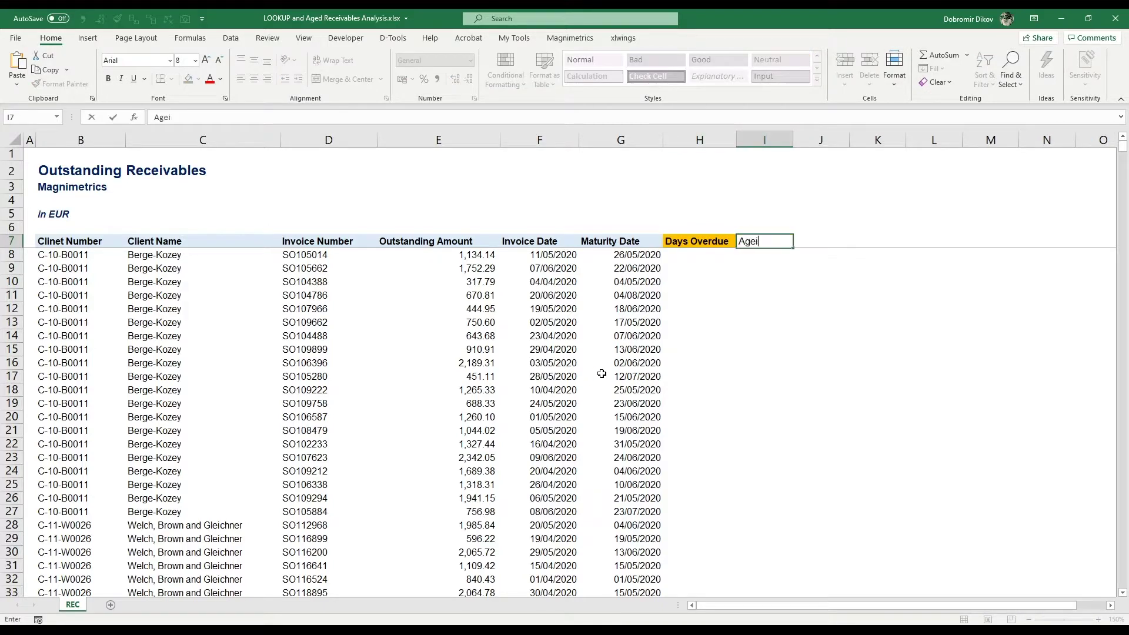
type("ng Group[")
key("BackSpace")
type("\\")
key("ctrl+Return")
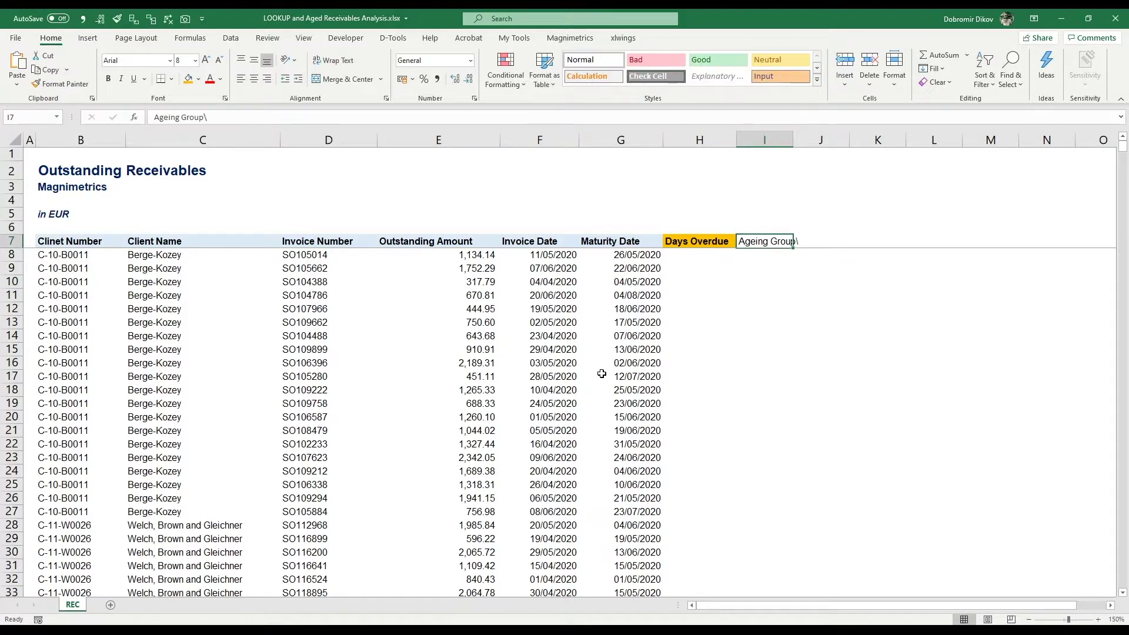
key("F2")
key("BackSpace")
key("ctrl+Return")
- Copy the Days Overdue header's formatting onto the Ageing Group header and autofit column I
key("Left")
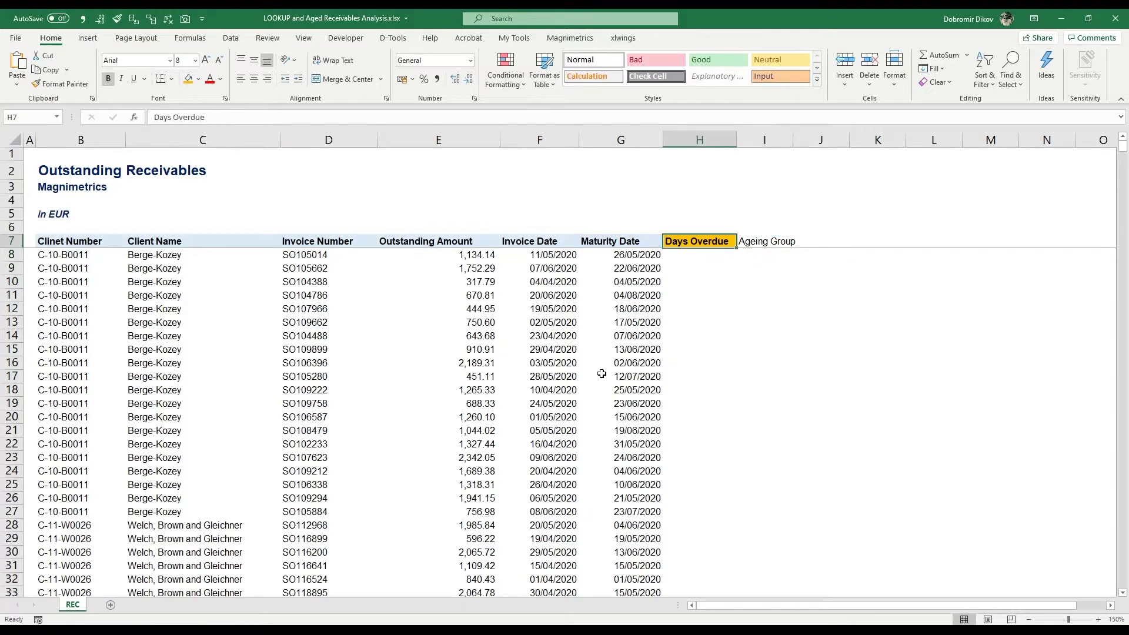
key("alt+h")
key("f")
key("p")
key("Right")
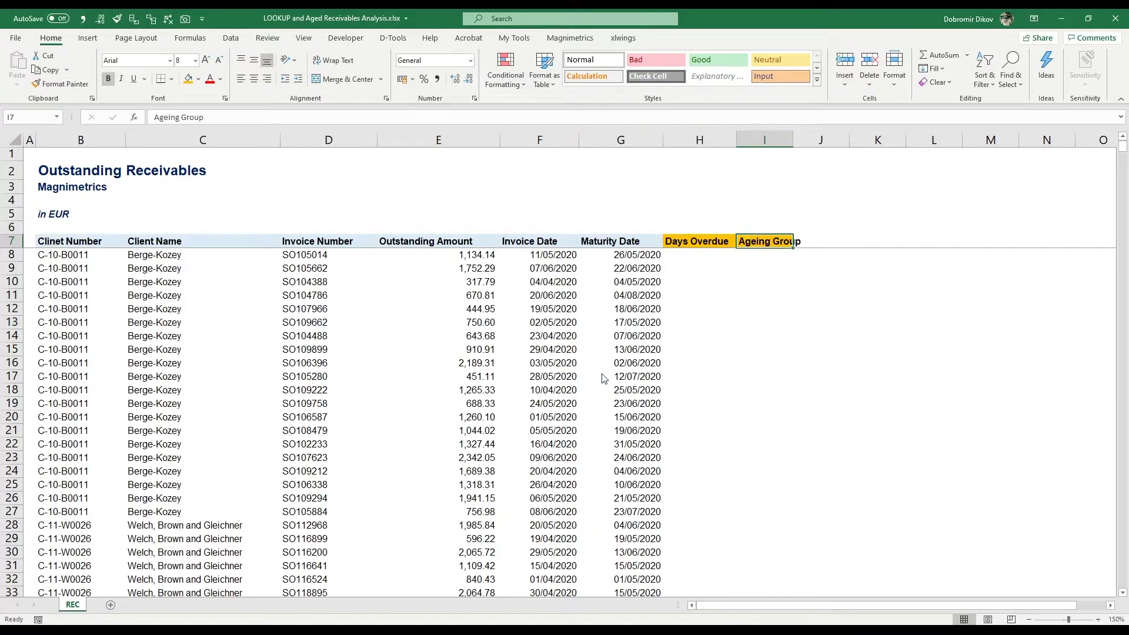
key("alt+h")
key("o")
key("i")
- Enter the reporting date 30/06/2020 in H6, above the Days Overdue header
key("Down")
key("Left")
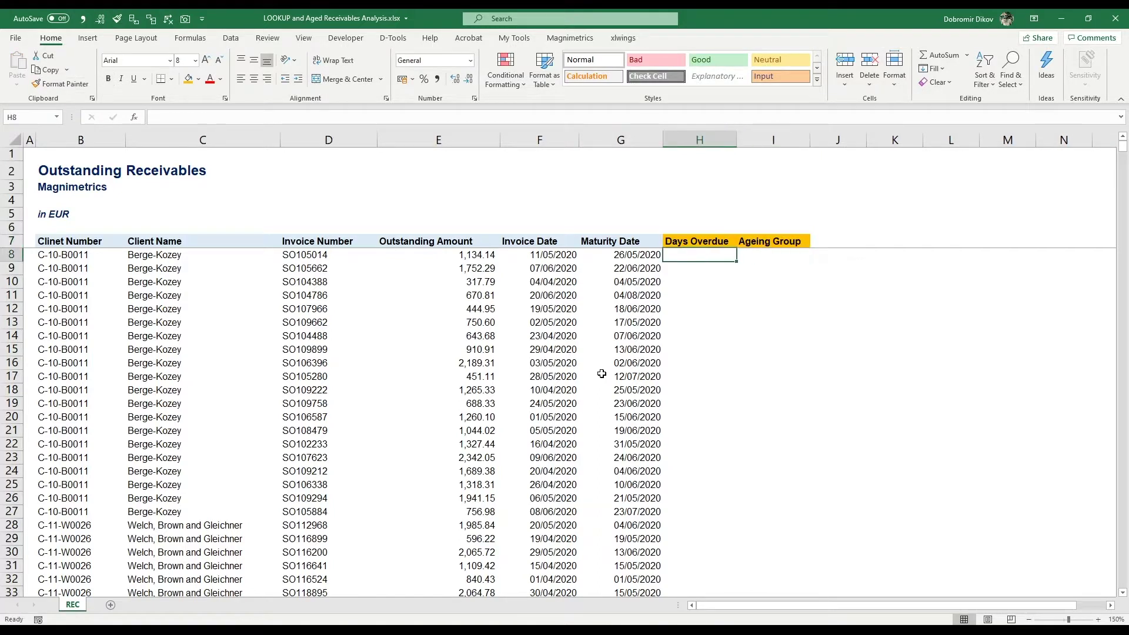
key("Up")
key("Up")
type("3")
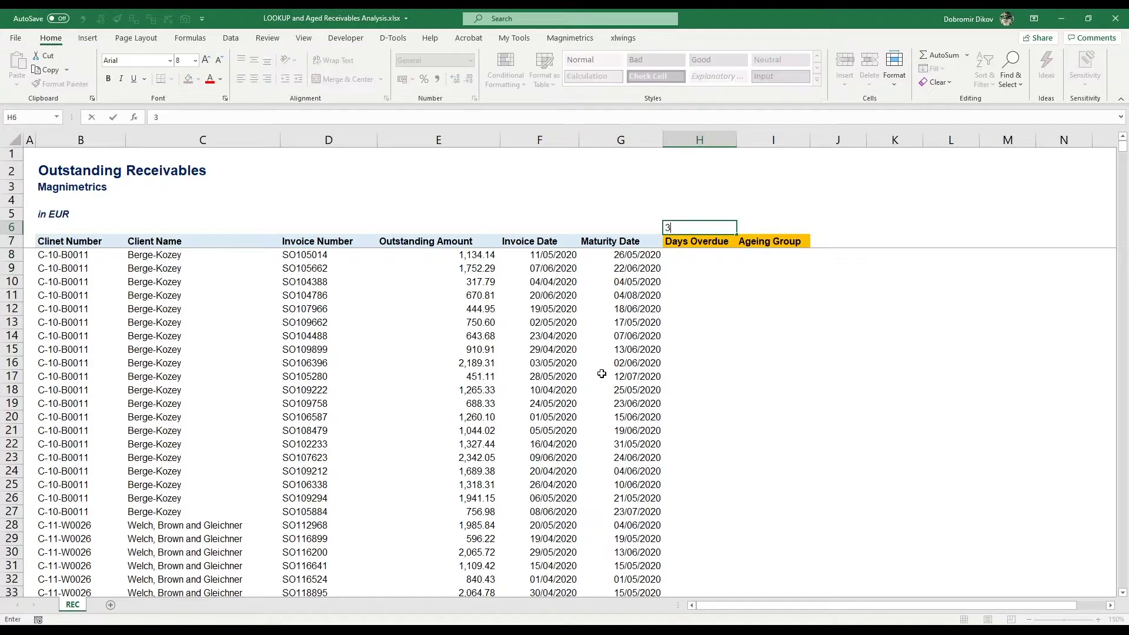
type("0/06/2020")
key("Return")
- Enter the formula =$H$6-G8 in H8 to subtract the maturity date from the reporting date
key("Down")
type("=")
key("Up")
key("Up")
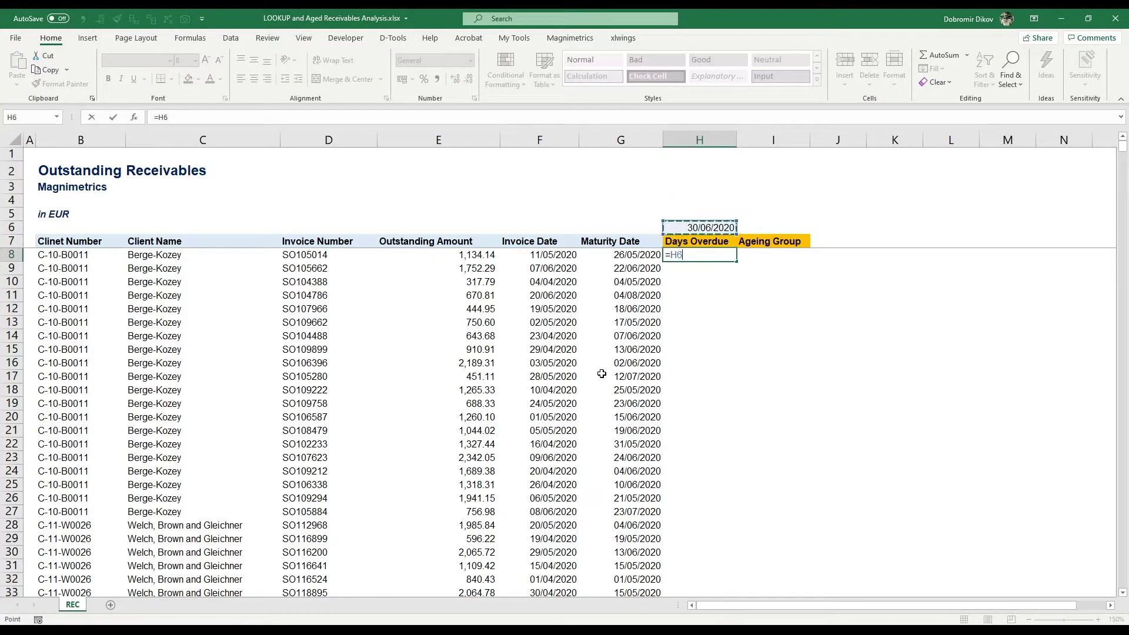
key("F4")
type("-")
key("Left")
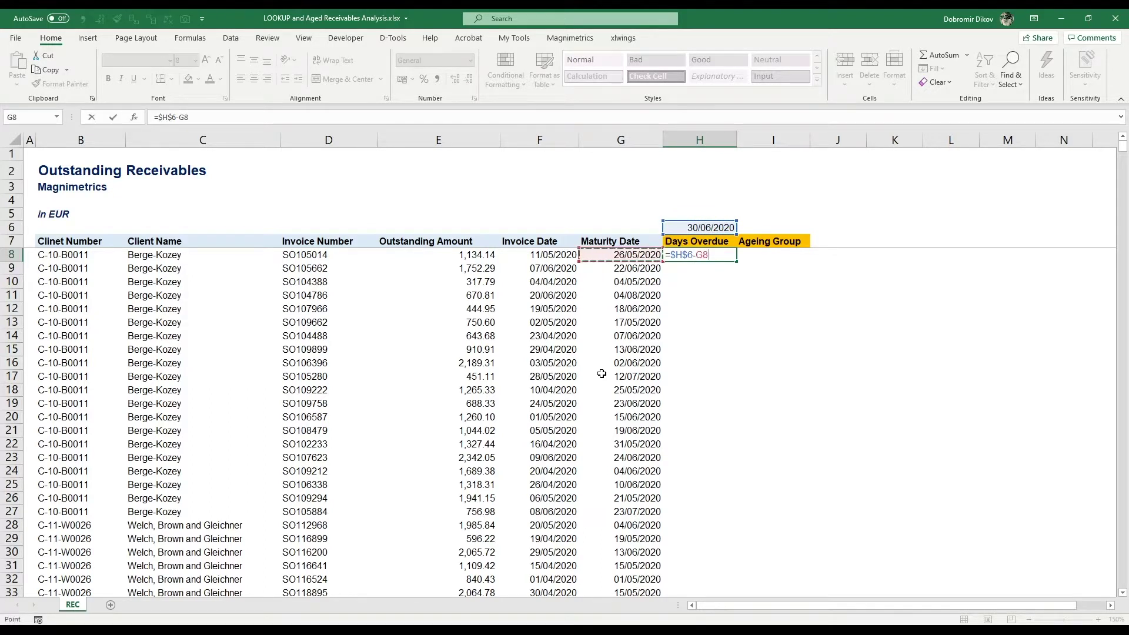
key("ctrl+Return")
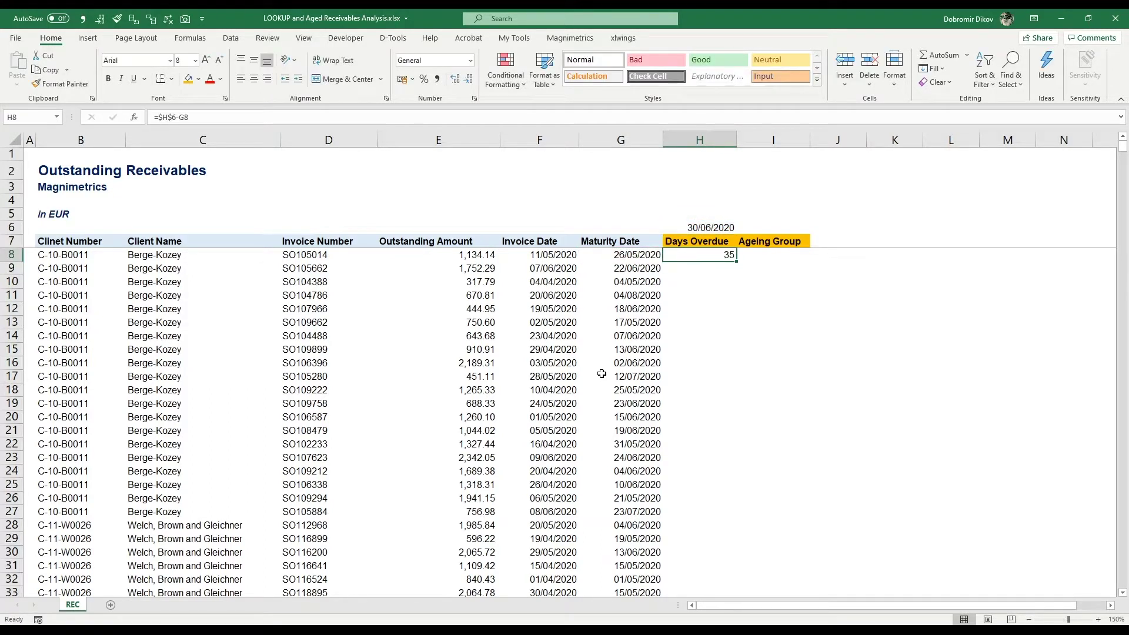
- Copy the H8 formula into H9:H11 to test it against the maturity dates of those rows
key("Left")
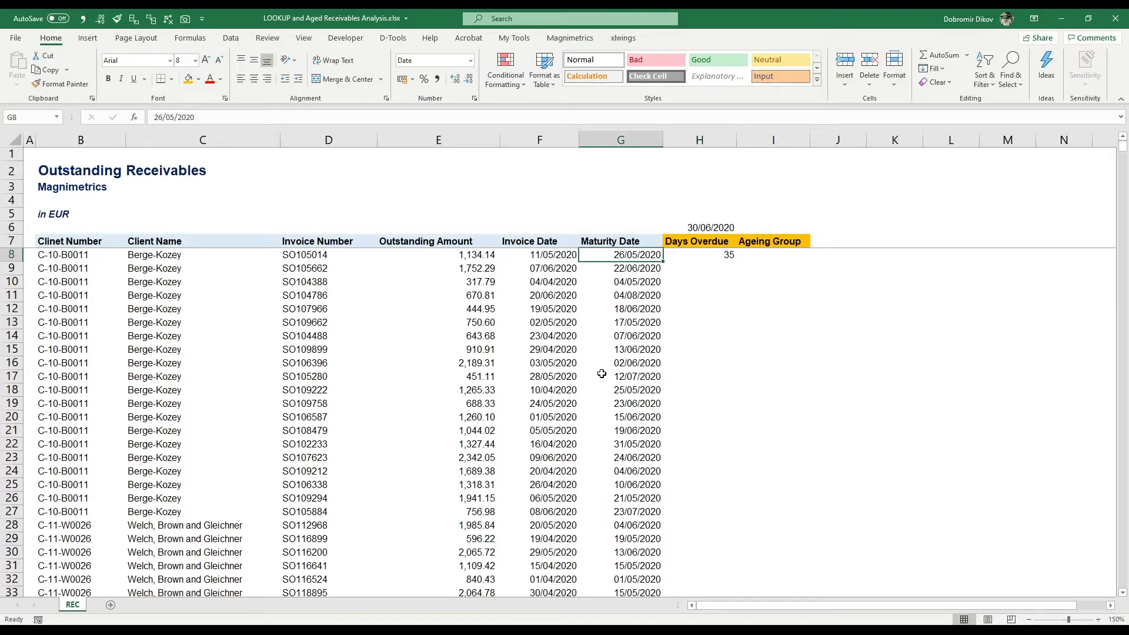
key("Right")
key("ctrl+c")
key("Down")
key("ctrl+v")
key("Down")
key("ctrl+v")
key("Down")
key("ctrl+v")
key("Down")
key("Up")
key("Left")
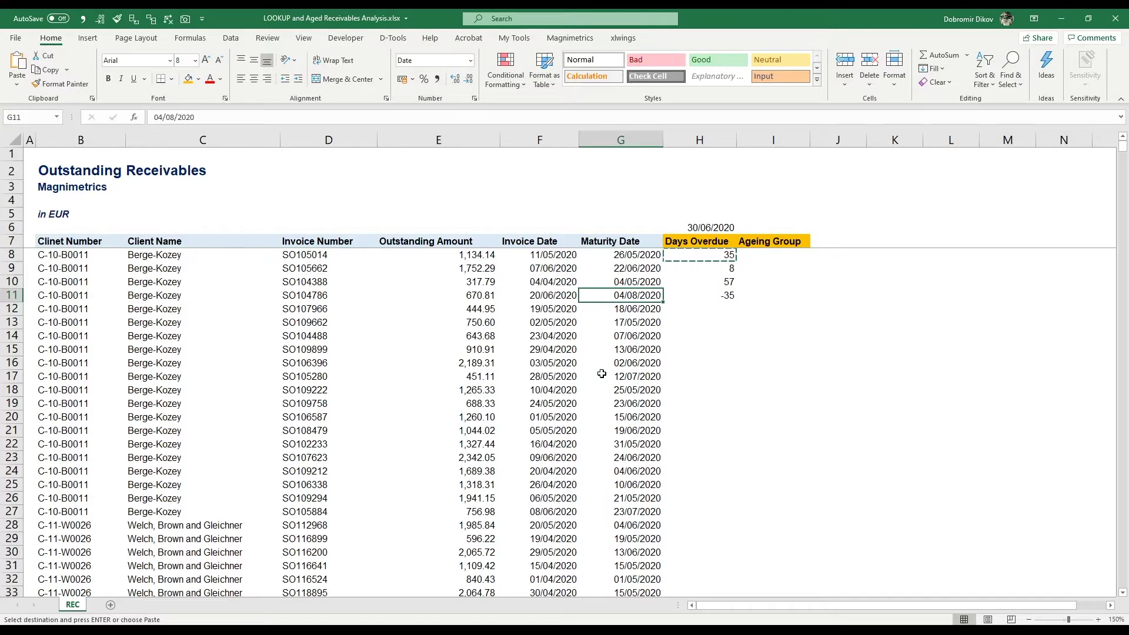
- Change the H8 formula to =IF($H$6-G8>0,$H$6-G8,0) so invoices that are not overdue return zero
key("Right")
key("Up")
key("Up")
key("Up")
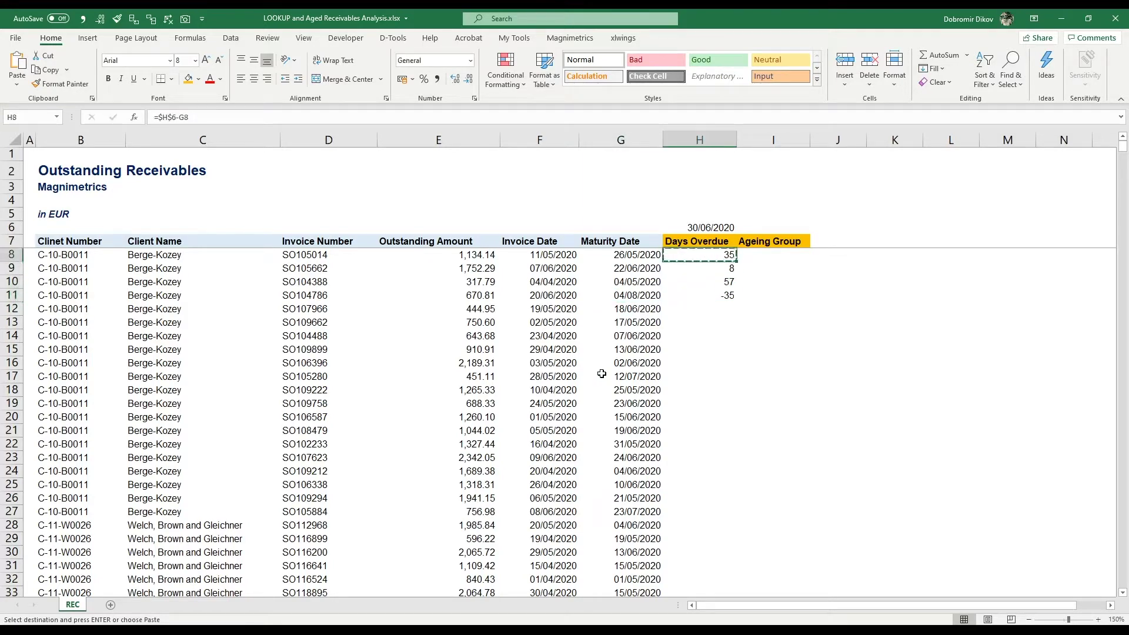
key("F2")
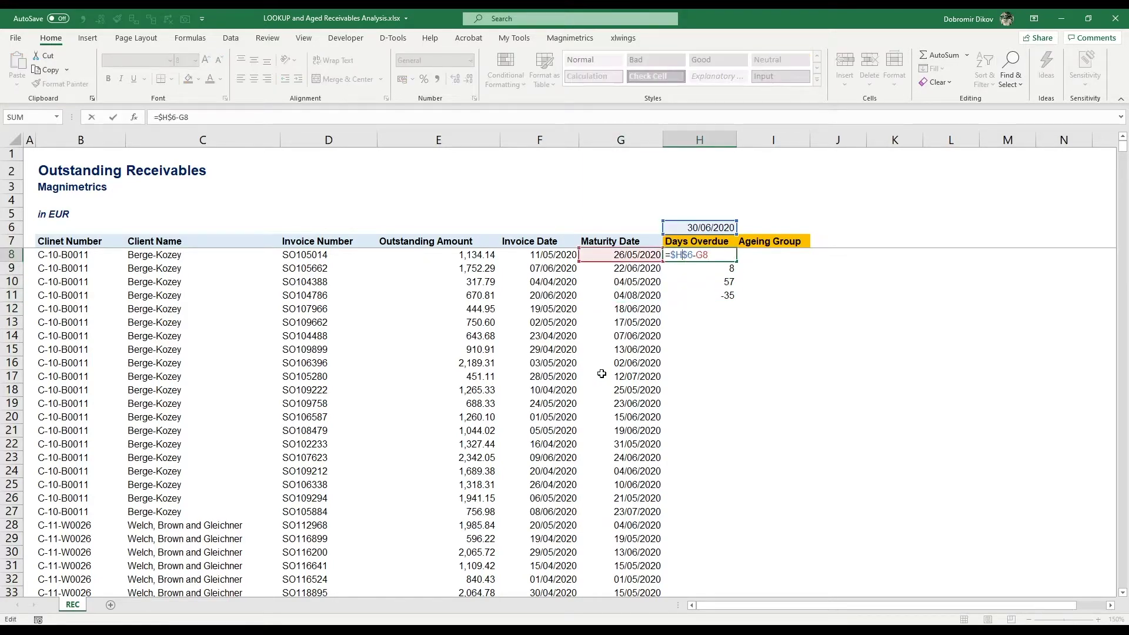
key("shift+Right")
key("shift+Right")
key("shift+Right")
key("shift+Right")
key("shift+Right")
key("shift+Right")
key("shift+Right")
key("BackSpace")
type("IF(")
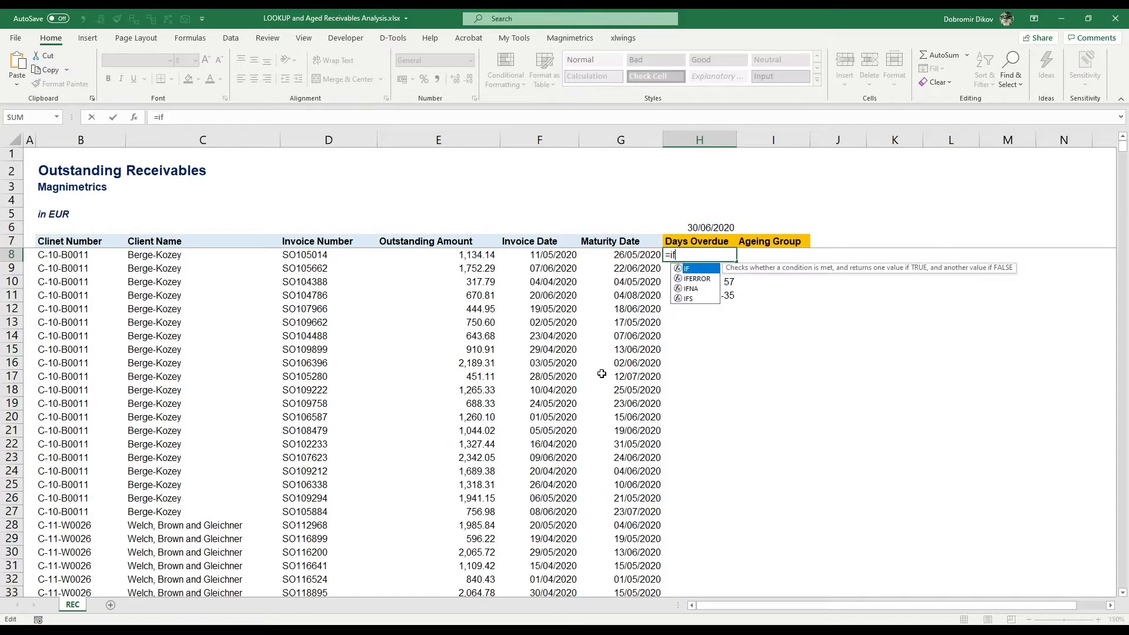
key("ctrl+v")
type(">0,")
key("ctrl+v")
type(",0)")
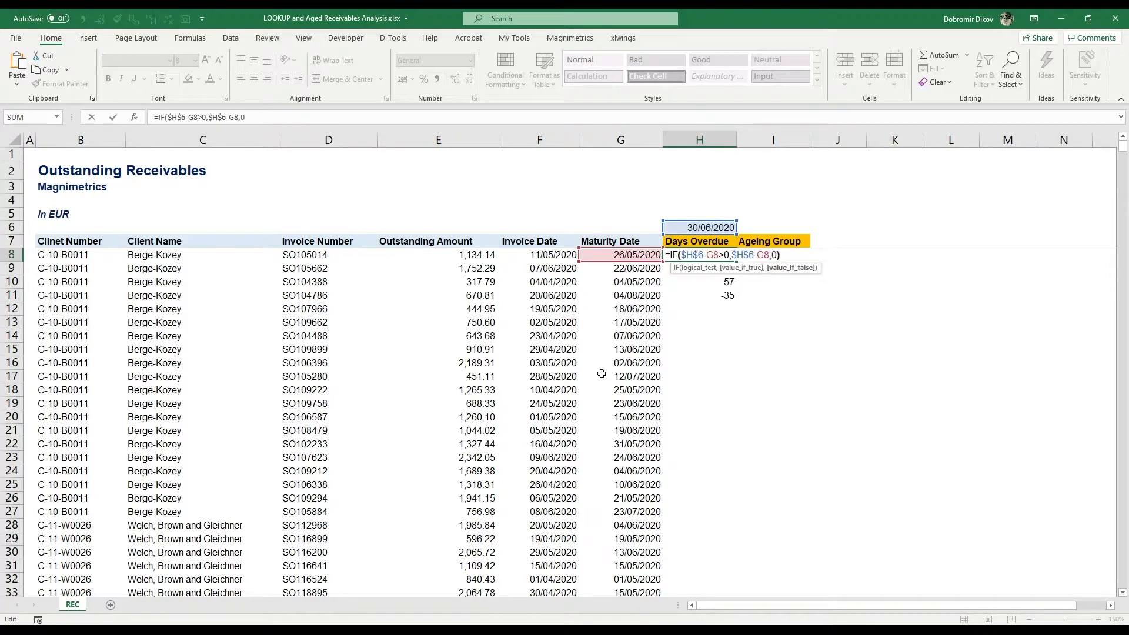
key("ctrl+Return")
- Fill the IF formula from H8 down the Days Overdue column to the last record in row 1007
key("ctrl+shift+Down")
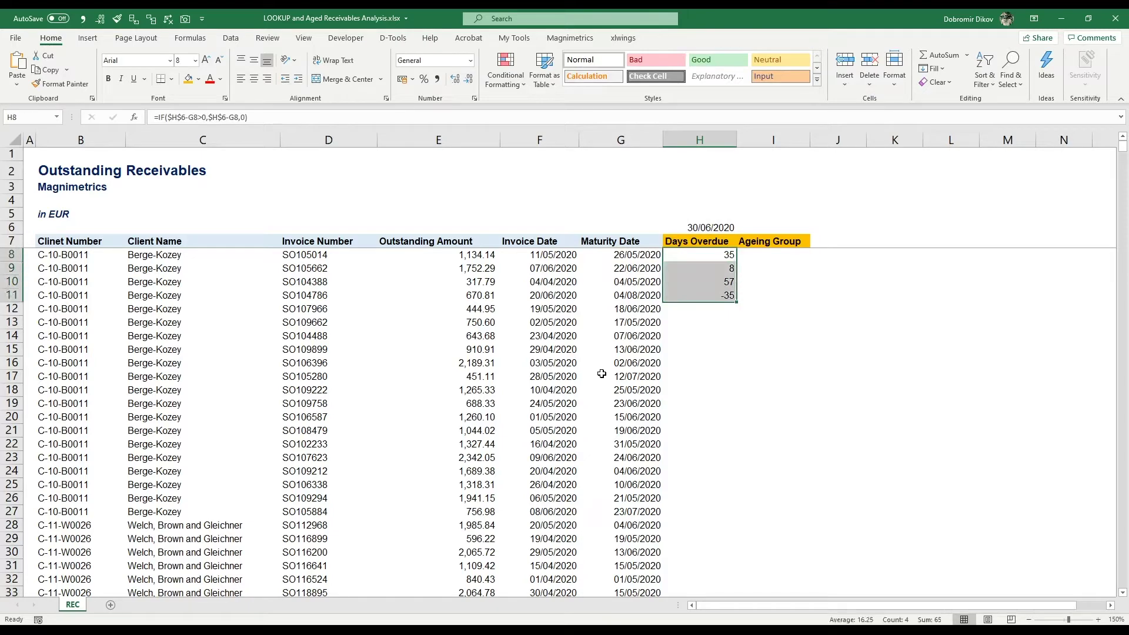
key("ctrl+d")
key("ctrl+Down")
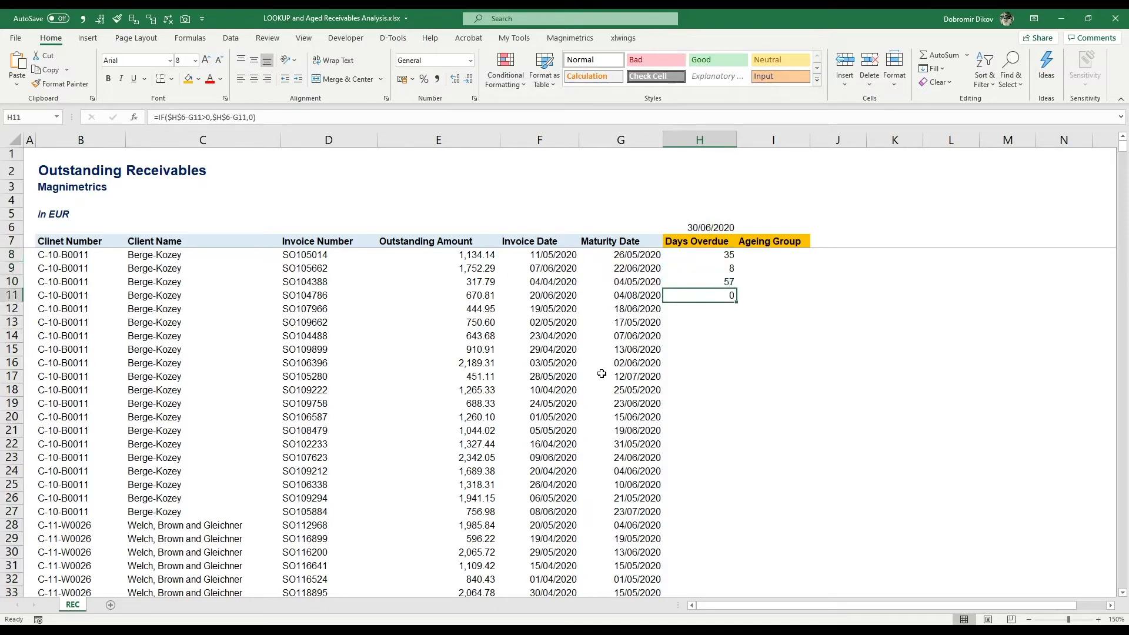
key("ctrl+c")
key("Left")
key("ctrl+Down")
key("Right")
key("ctrl+shift+Up")
key("Return")
key("ctrl+Up")
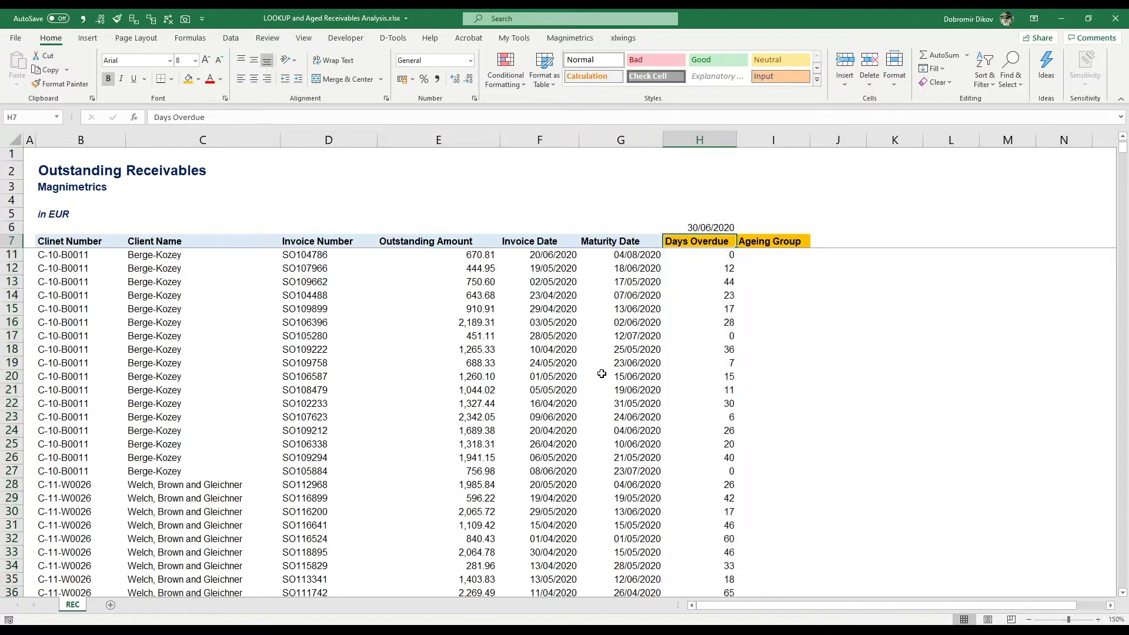
- Format the Days Overdue values in H8:H1007 with comma style and no decimal places
key("ctrl+shift+Down")
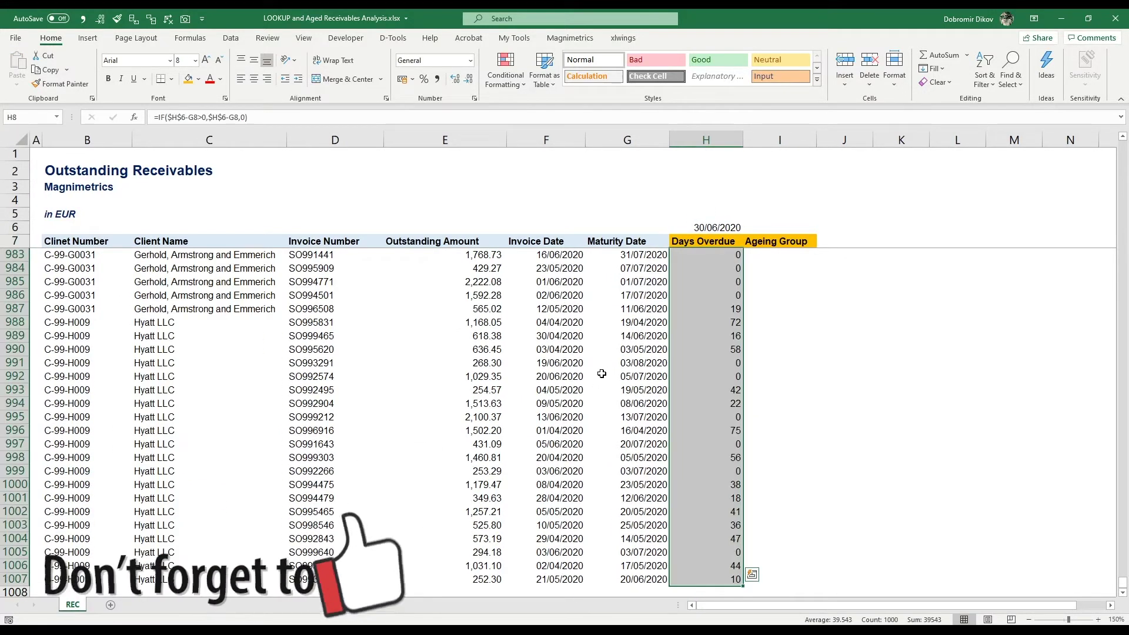
key("alt+h")
key("k")
key("alt+h")
key("9")
key("alt+h")
key("9")
key("Up")
key("Down")
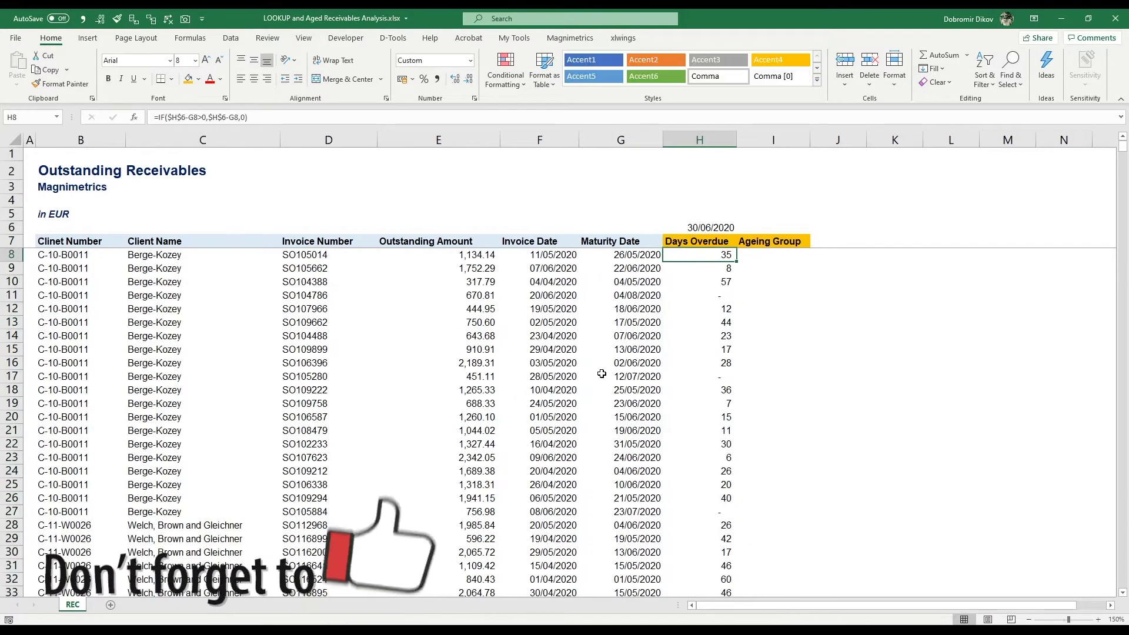
- Start a LOOKUP formula in I8 with H8 as lookup value and the lookup vector {-9999,0,30,90,180,360,720,9999}
key("Right")
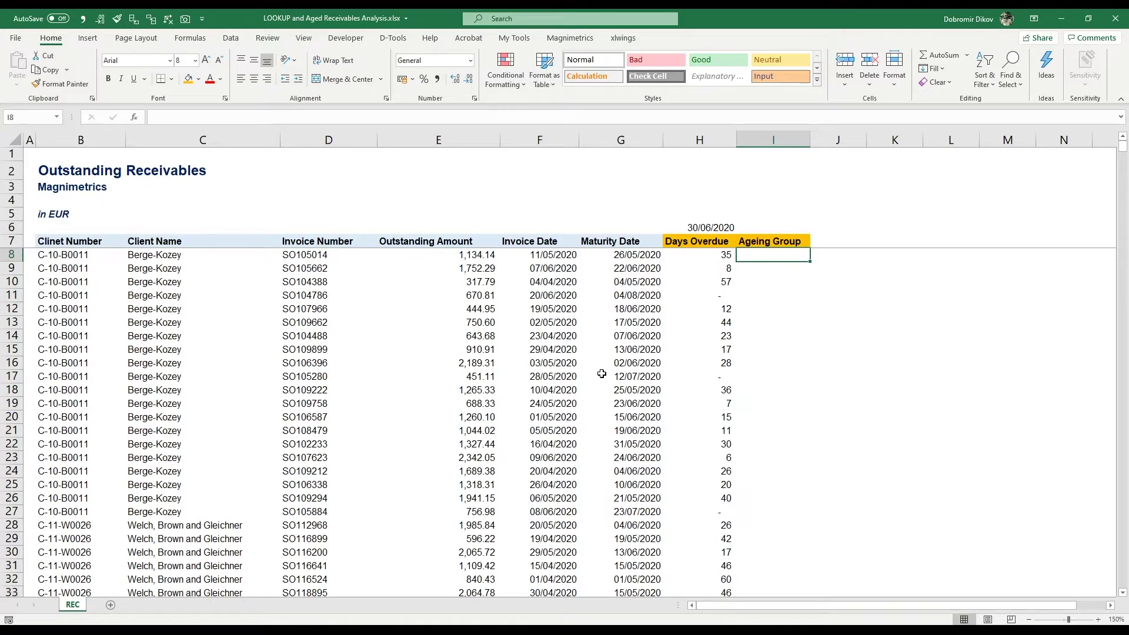
type("=look")
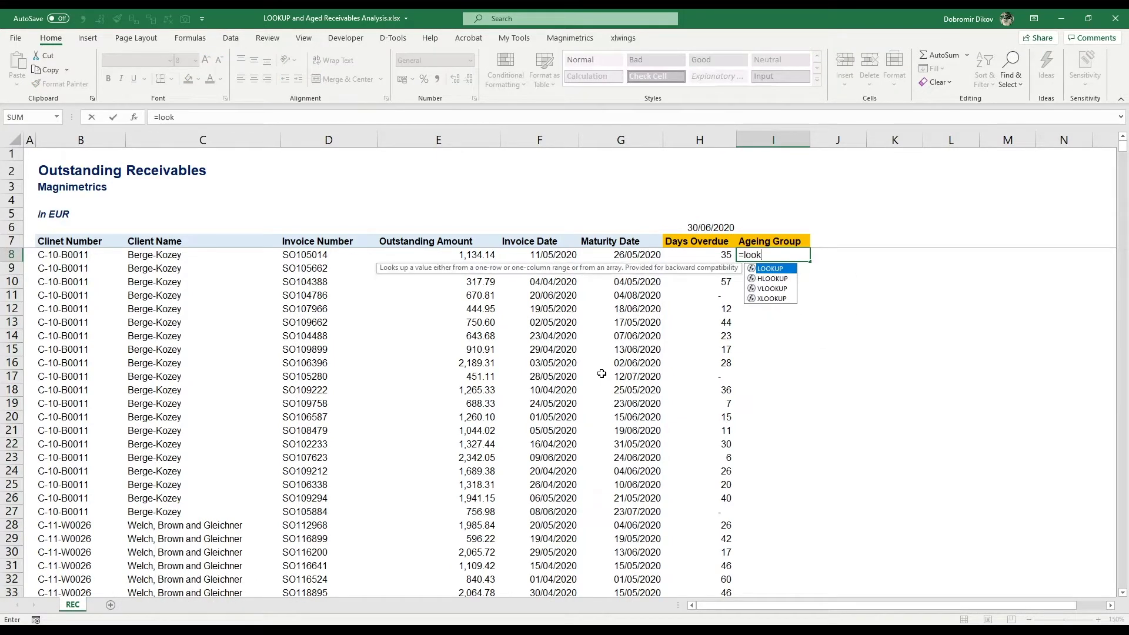
key("Tab")
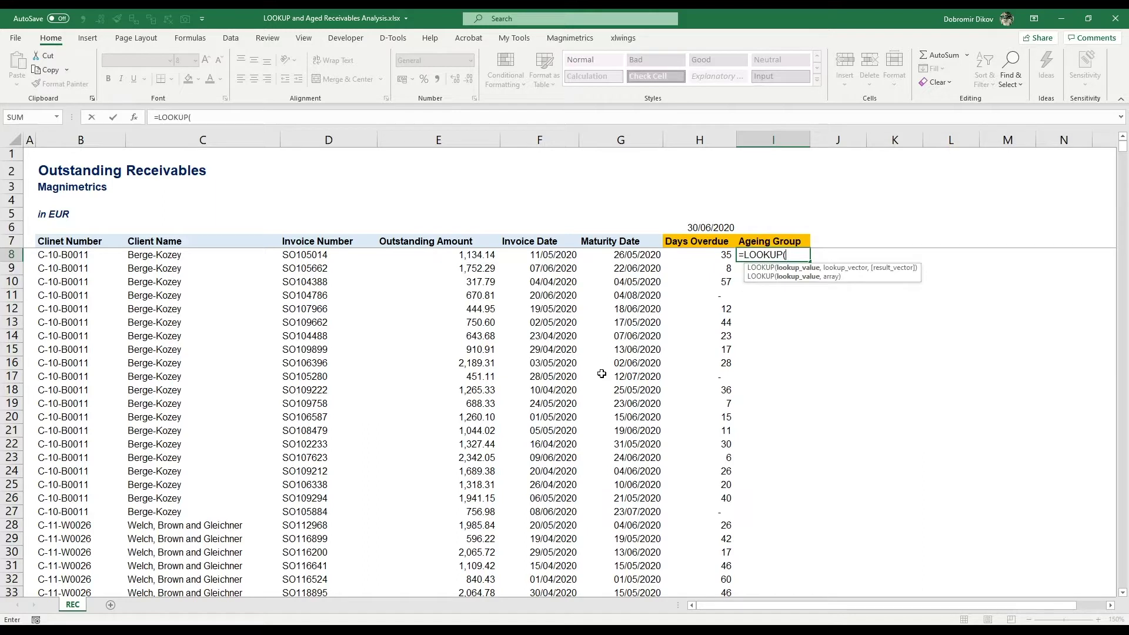
key("Left")
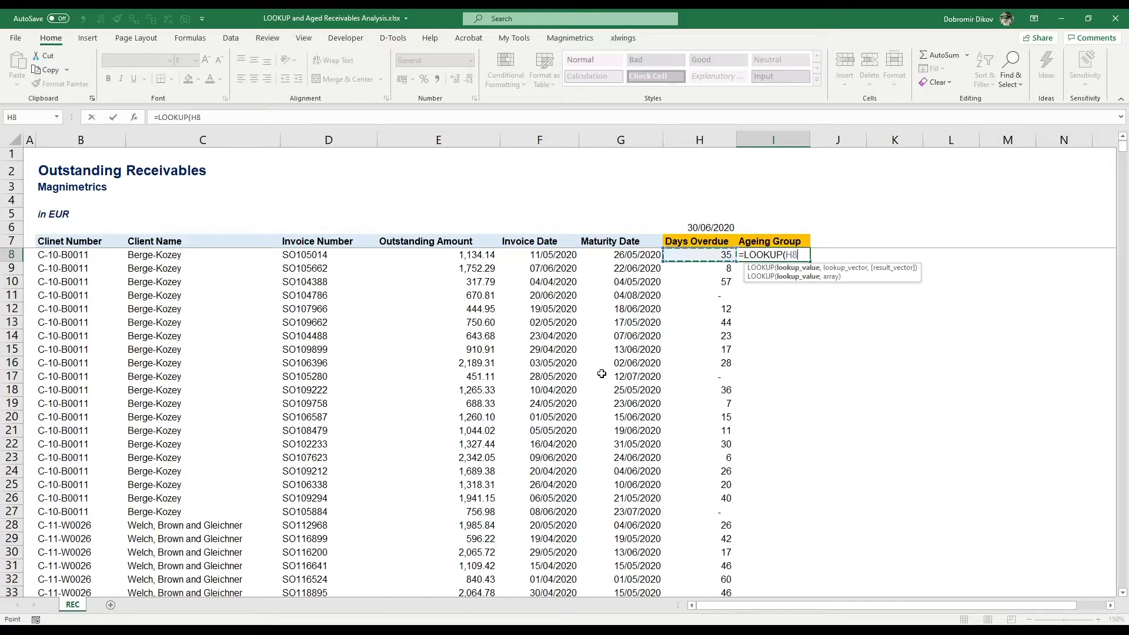
type(",")
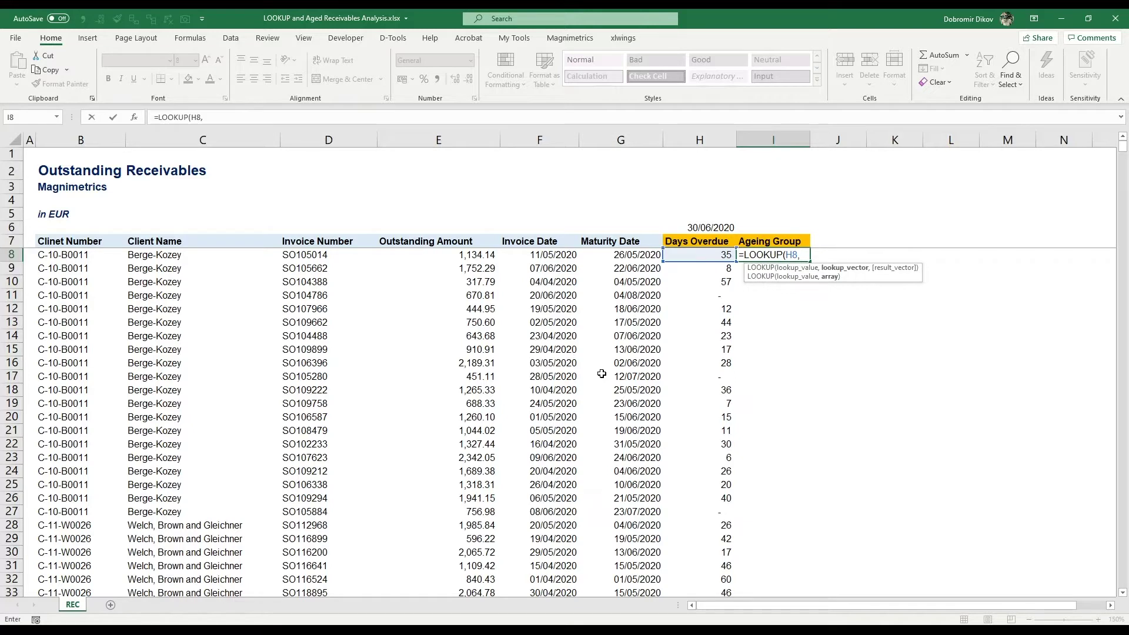
type("{-9999,0,30,90,1")
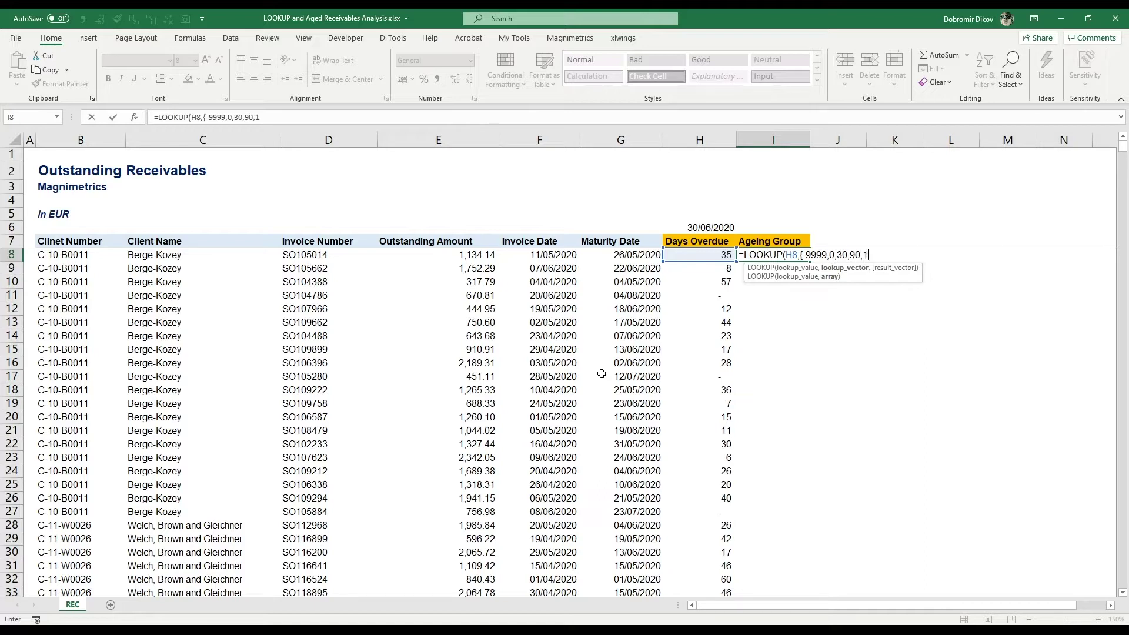
type("80,360,")
type("720,99")
type("99")
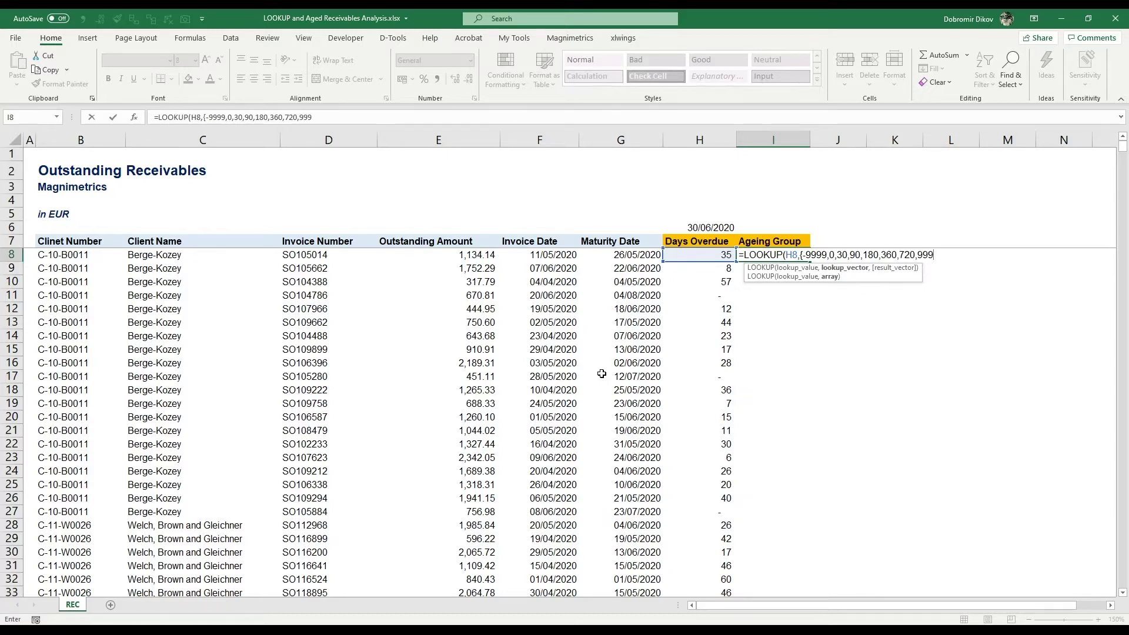
- Begin the LOOKUP result vector in I8 with the labels "0. not due", "1. 0 to 30 days" and "2. 30 to 90 days"
type("9},{\"0. not due")
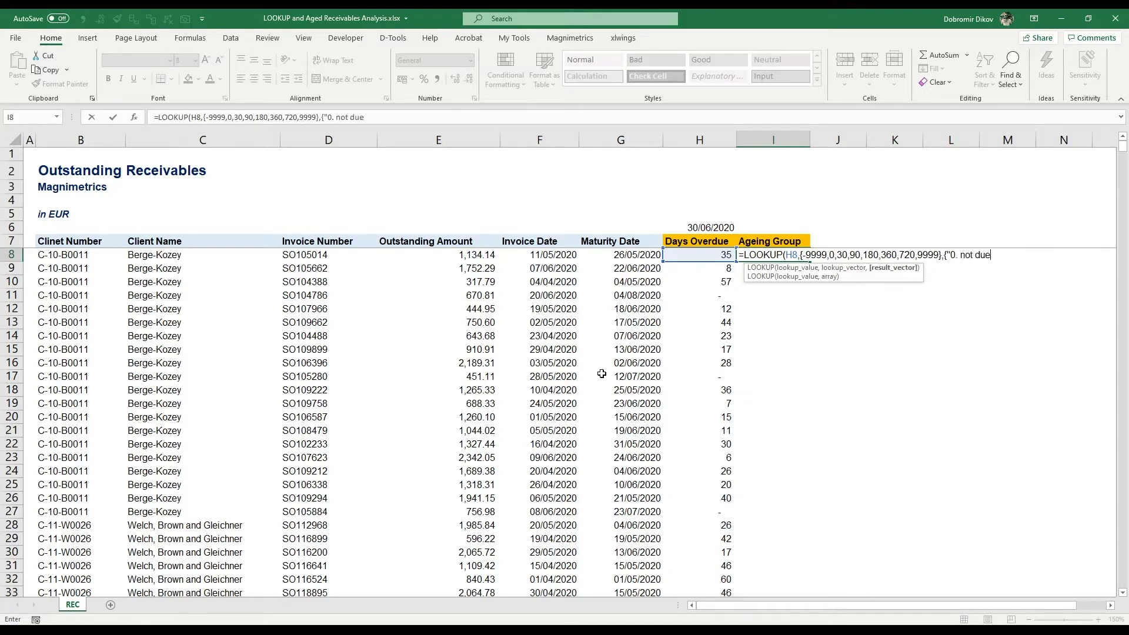
type("\",\"1. 0 to 30 days\",\"30 to ")
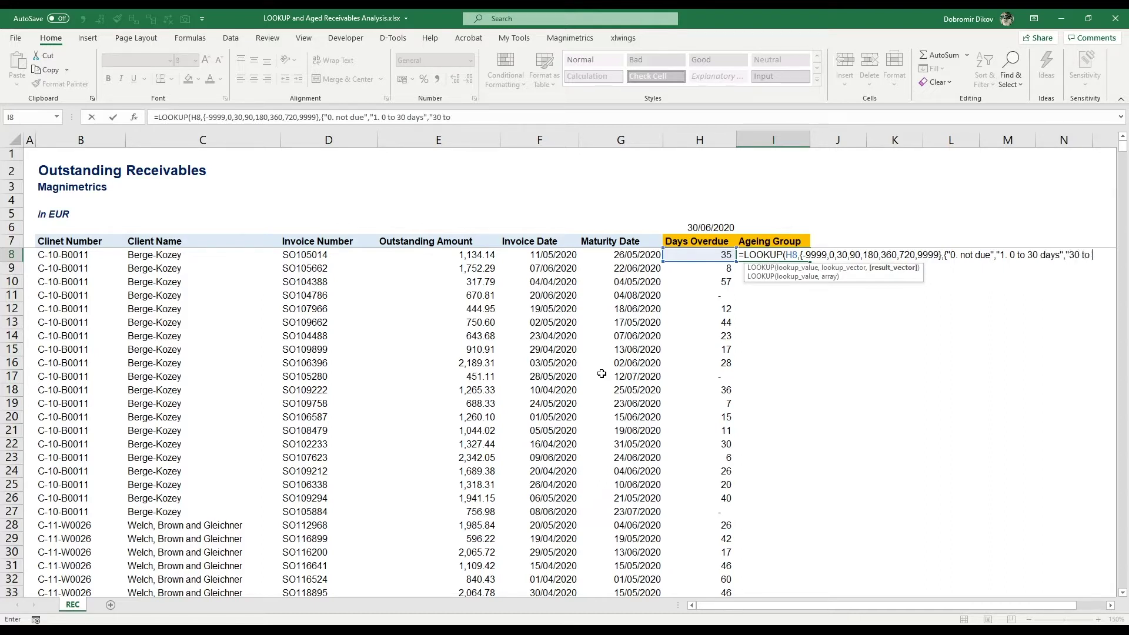
type("90 days\",")
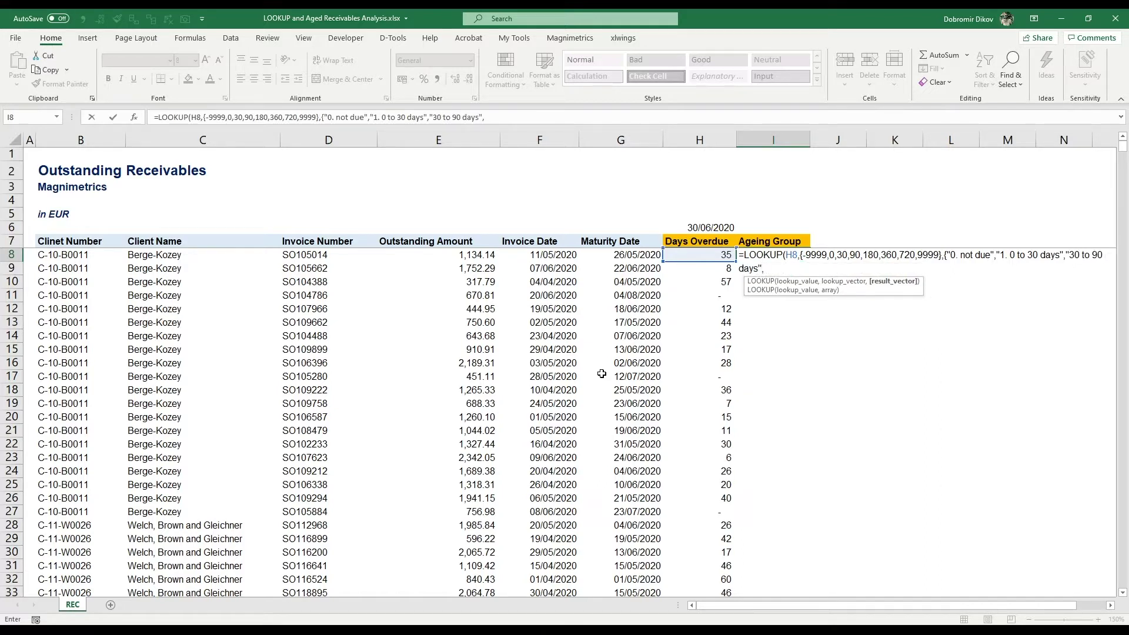
left_click(1071, 255)
type("2. 30 to 90 days\", \"3.")
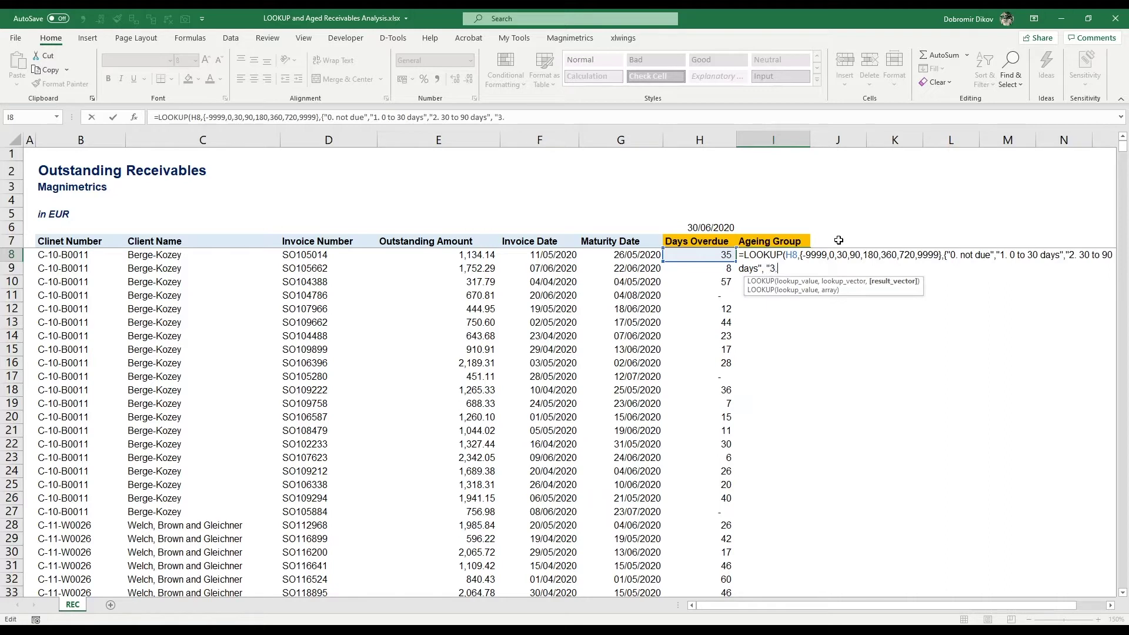
- Complete the I8 result vector with "3. 90 to 180 days", "4. 180 to 360 days", "5. 1 to 2 years" and "6. above 2 years"
type(" 90 to 180 days\", \"4. 180 to 360 days\"")
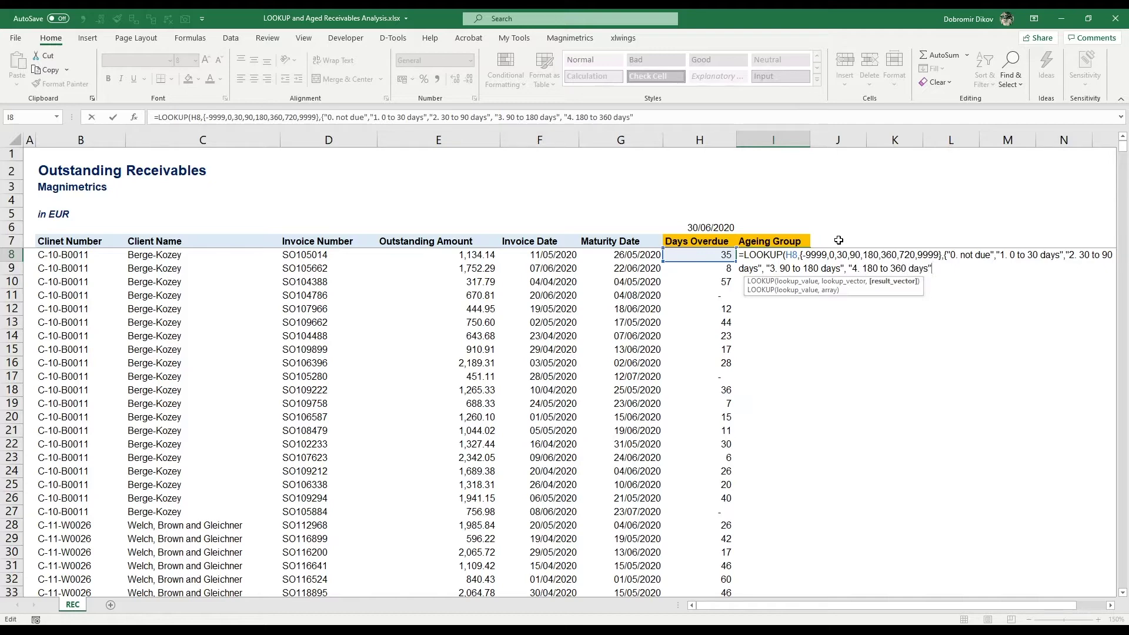
type(", \"6. 1 to 2 years\", \"6. above 2 years\"")
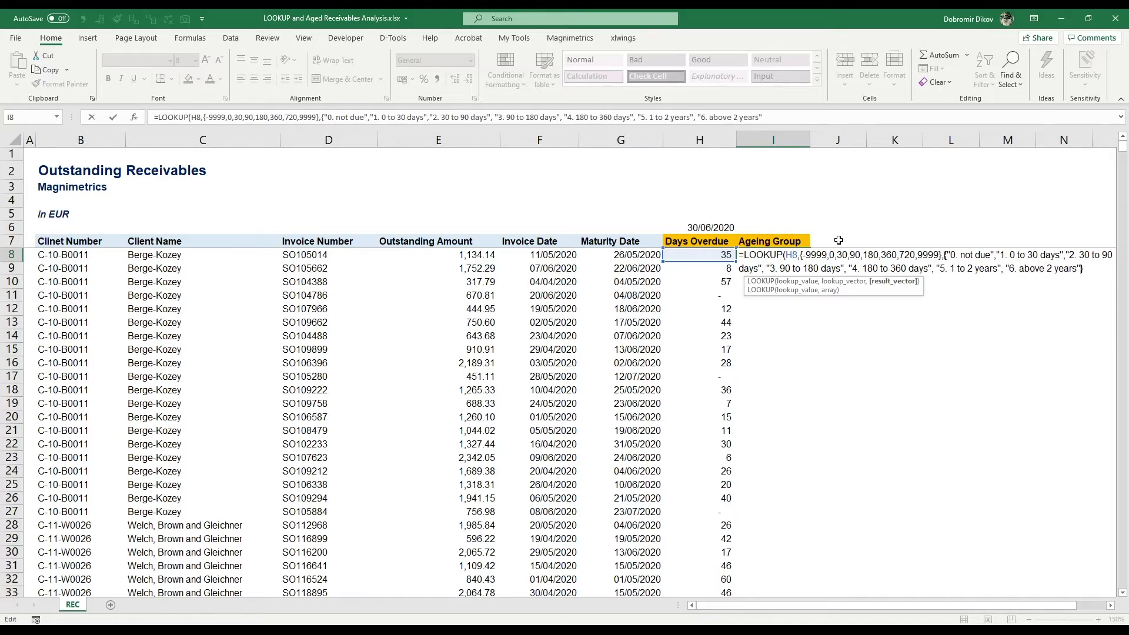
type("})")
key("Return")
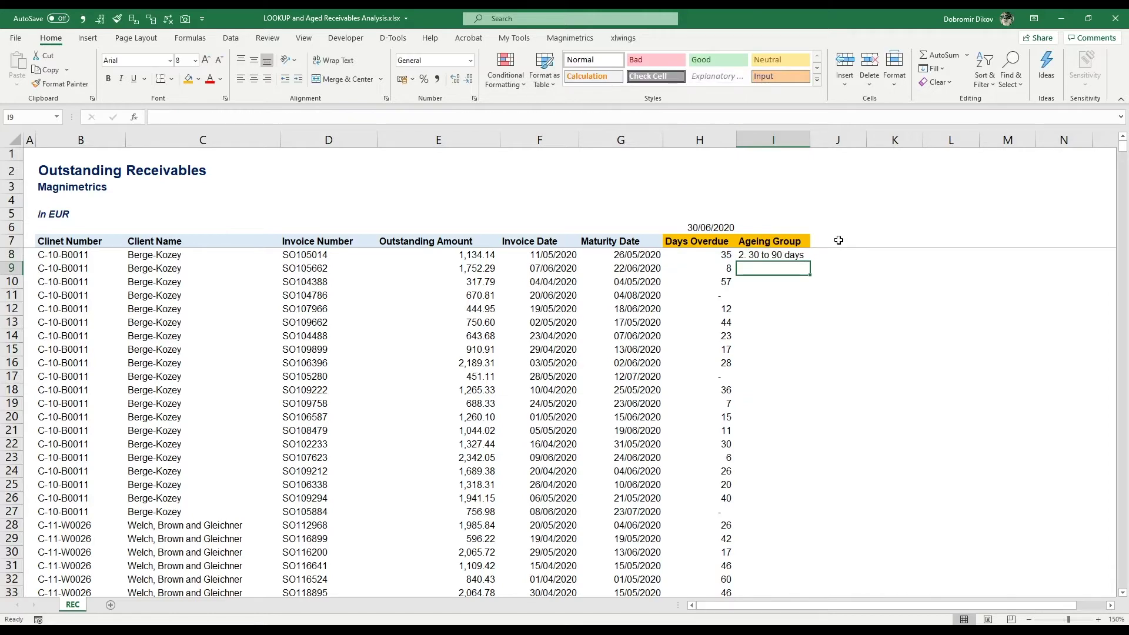
- Fill the Ageing Group LOOKUP formula from I8 down to I19
key("Up")
key("shift+Down")
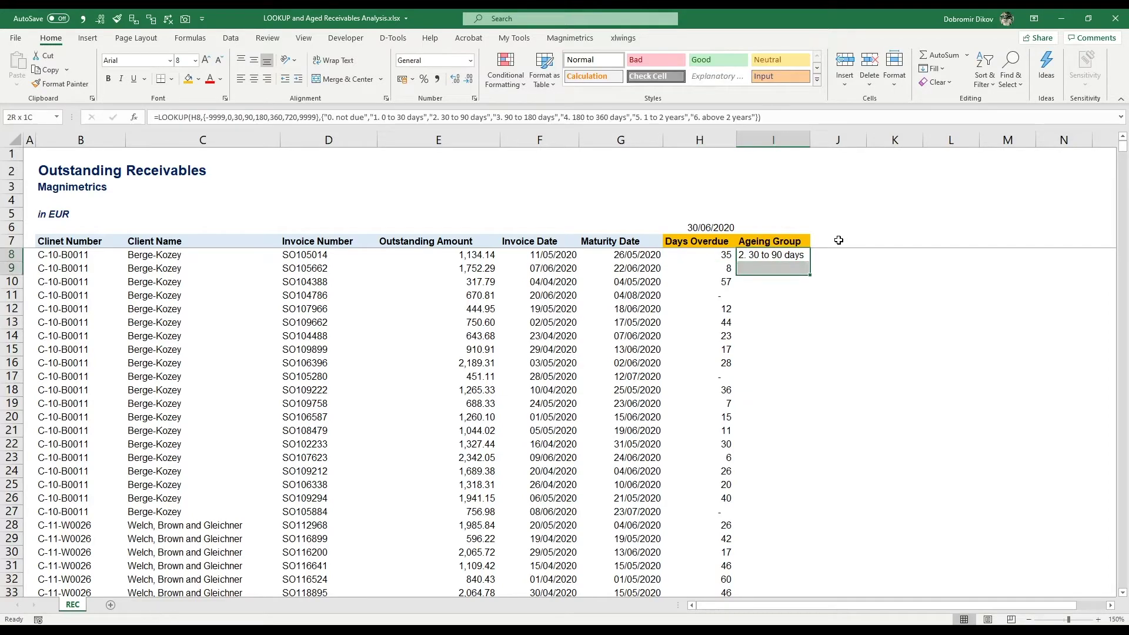
key("shift+Down")
key("shift+Down")
key("shift+Down")
key("shift+Down")
key("shift+Down")
key("shift+Down")
key("shift+Down")
key("shift+Down")
key("shift+Down")
key("shift+Down")
key("ctrl+d")
- Set the second lookup threshold in the I11 formula to 1 so invoices with zero days overdue count as not due
key("Down")
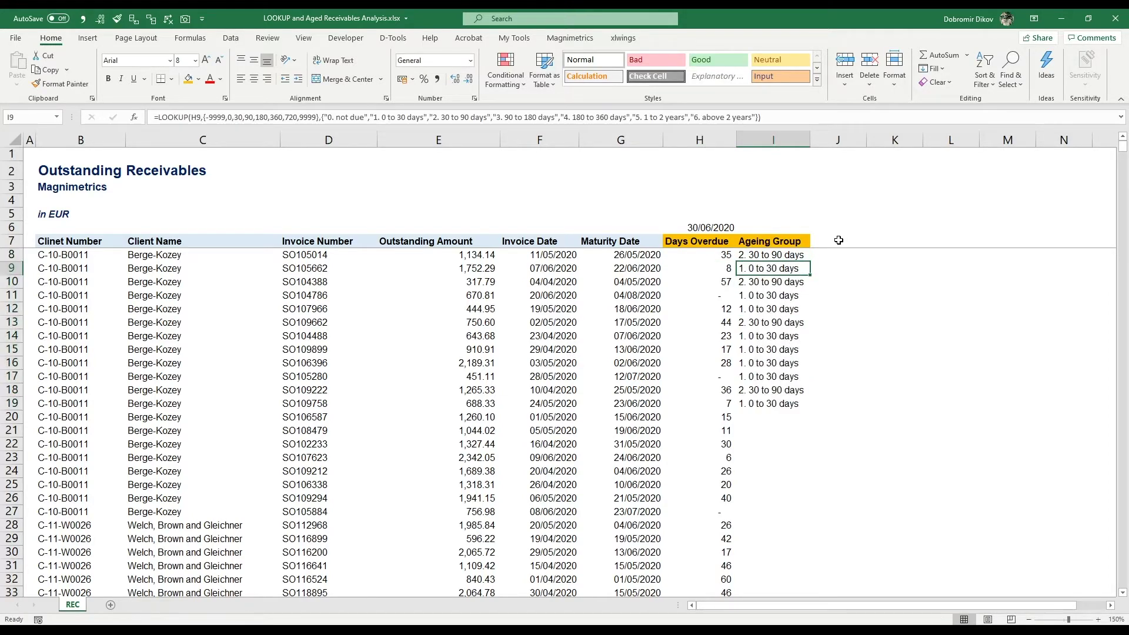
key("Down")
key("Down")
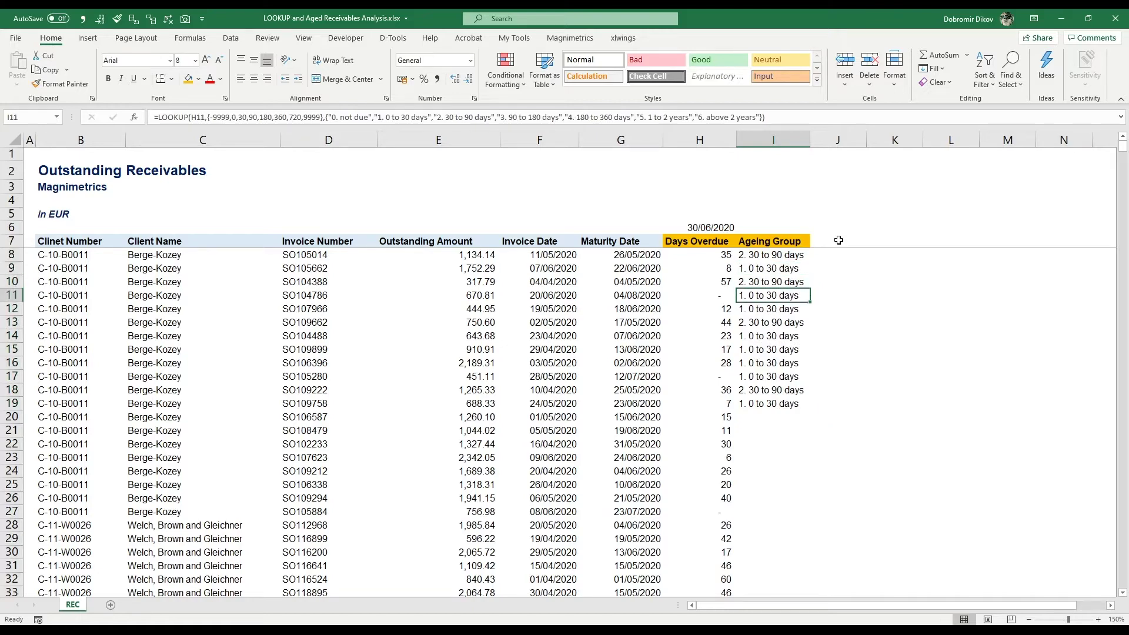
key("Down")
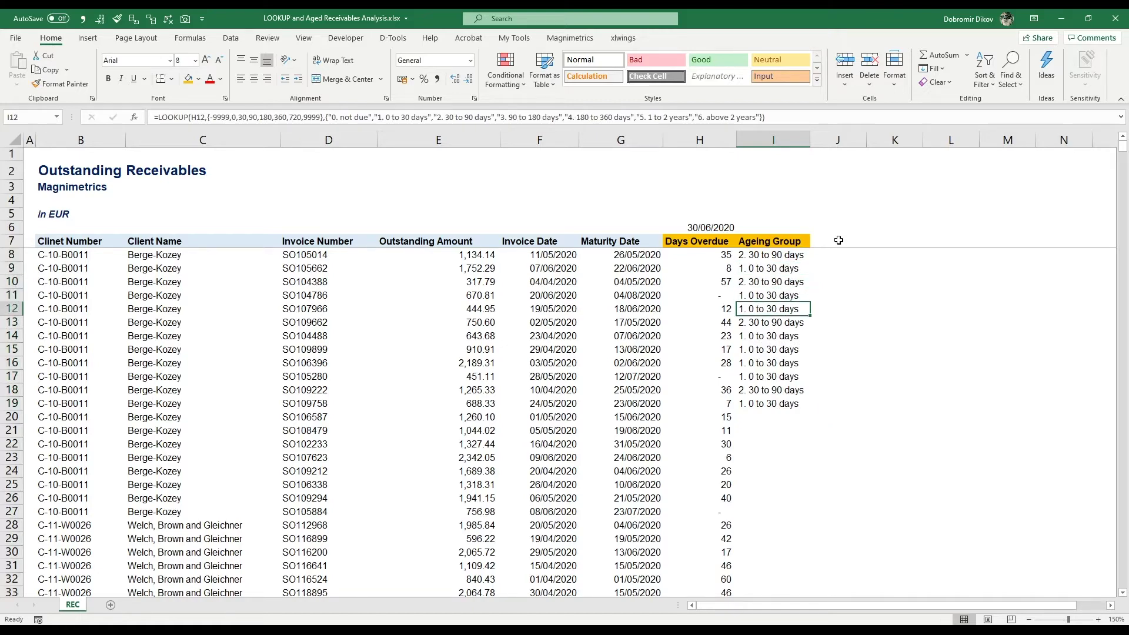
key("Up")
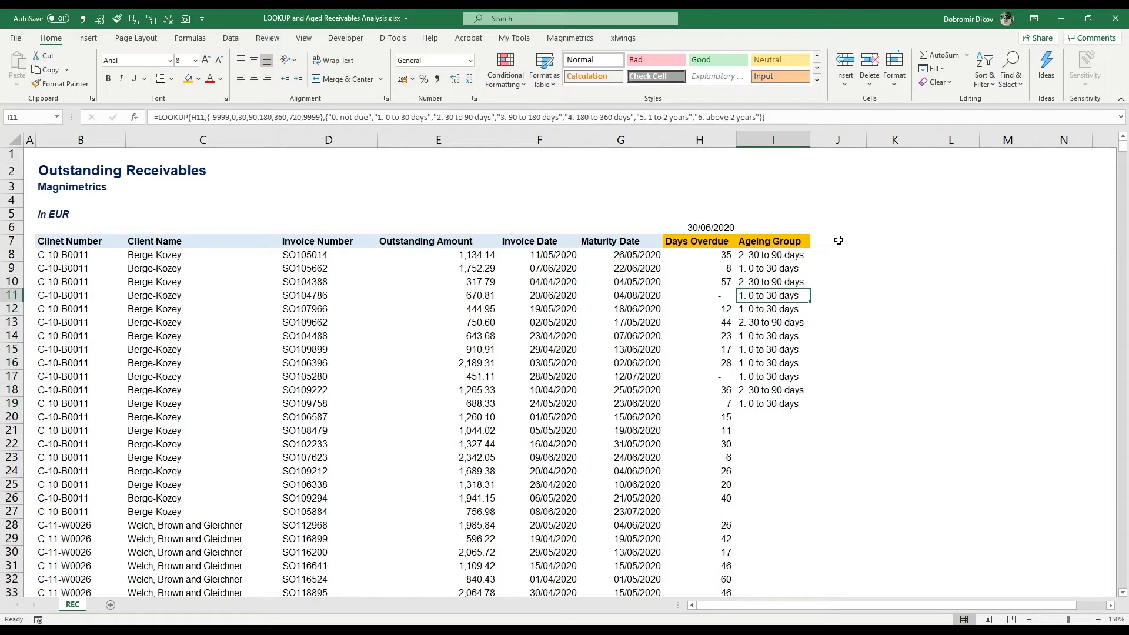
key("F2")
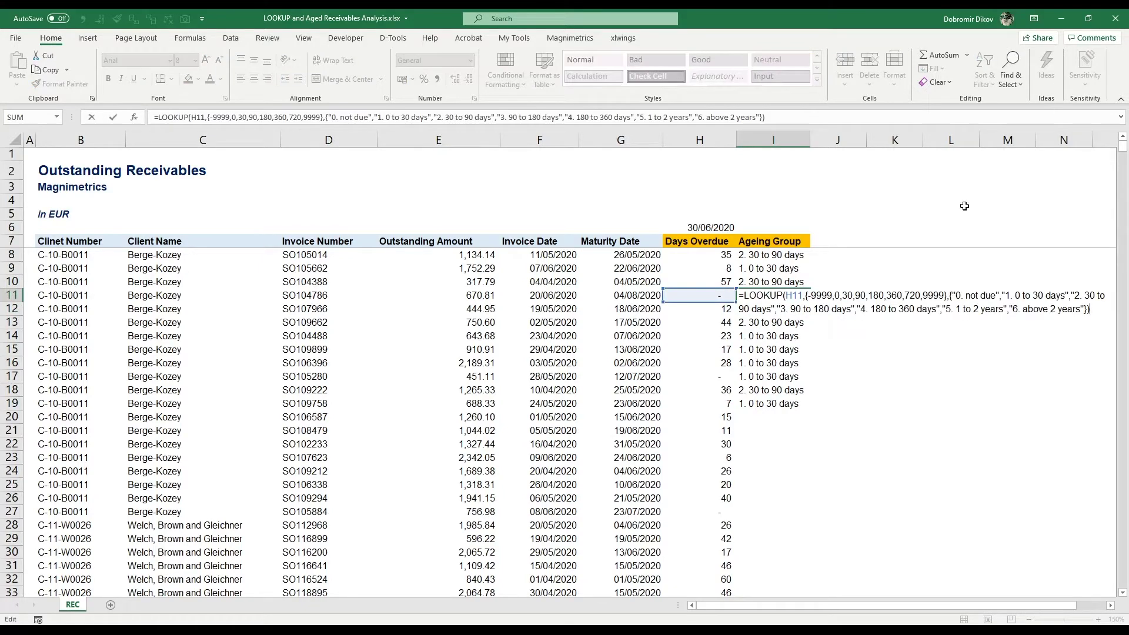
left_click(839, 296)
key("BackSpace")
type("1")
key("Return")
key("Up")
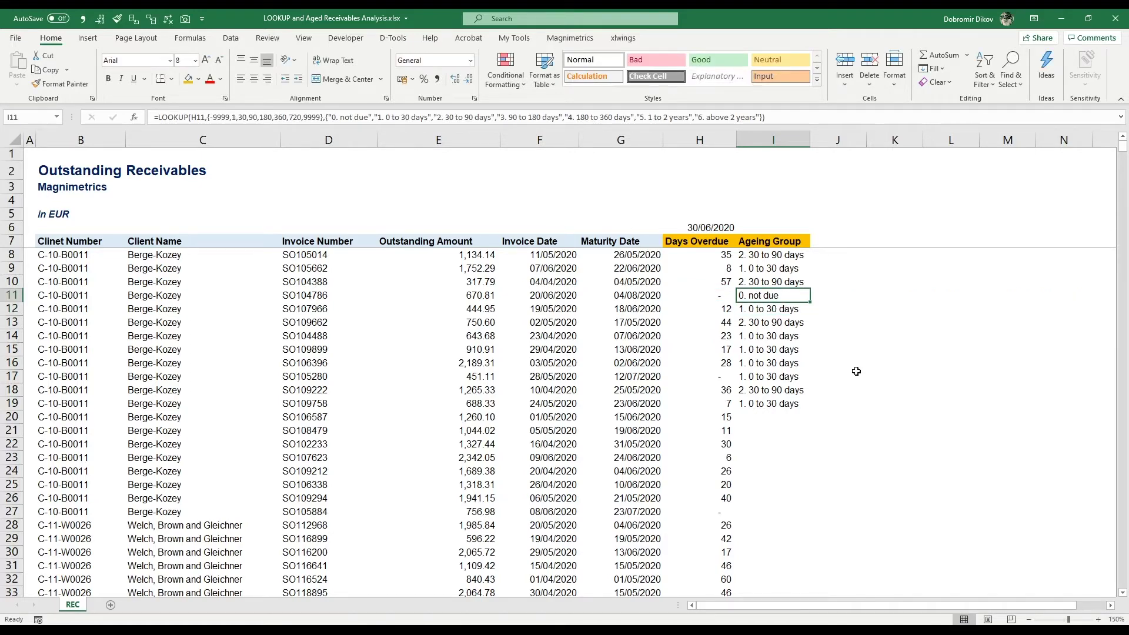
- Fill the Ageing Group formula from I19 down to I22
key("Down")
key("Down")
key("Down")
key("Down")
key("Down")
key("Down")
key("Down")
key("Down")
key("shift+Down")
key("shift+Down")
key("shift+Down")
key("ctrl+d")
- Fill the Ageing Group formula from I22 down to the last record in row 1007
key("Down")
key("Down")
key("Down")
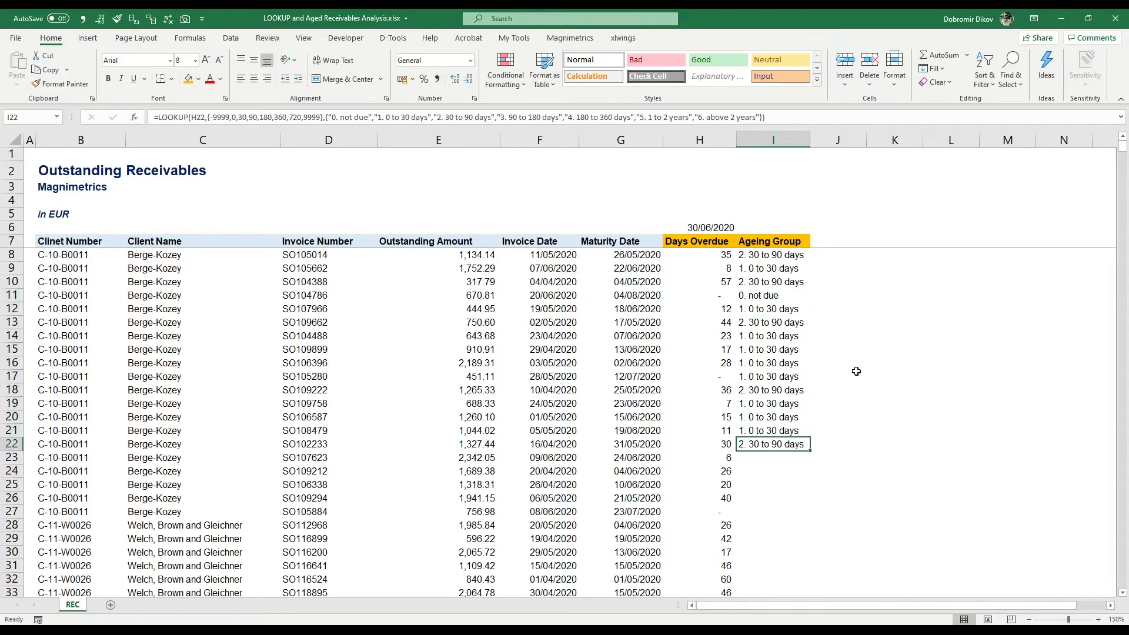
double_click(812, 453)
- Insert a PivotTable on a new sheet from the whole receivables table, B7:I1007 including the header row
key("ctrl+Up")
key("ctrl+Left")
key("ctrl+shift+Right")
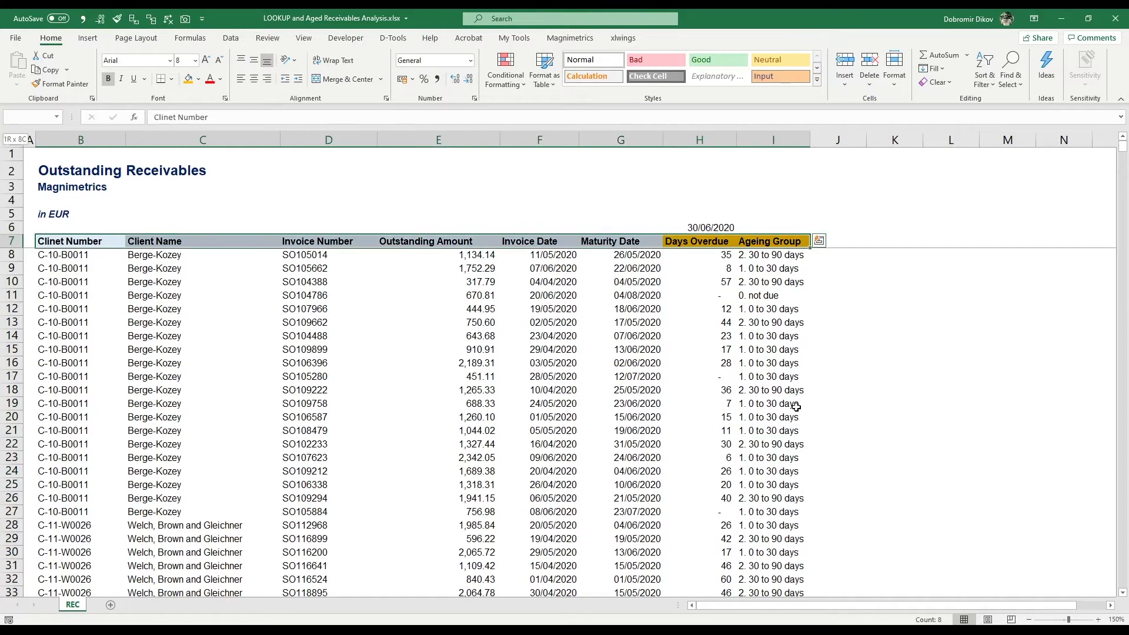
key("ctrl+shift+Down")
key("alt+n+v")
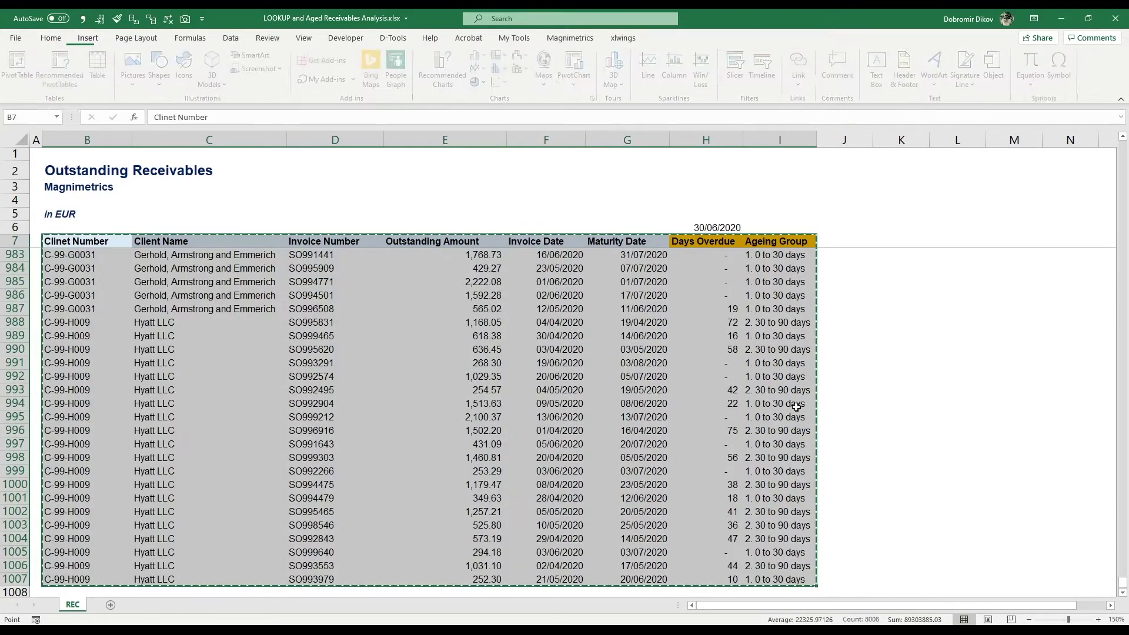
key("Return")
scroll(944, 515, "up", 5)
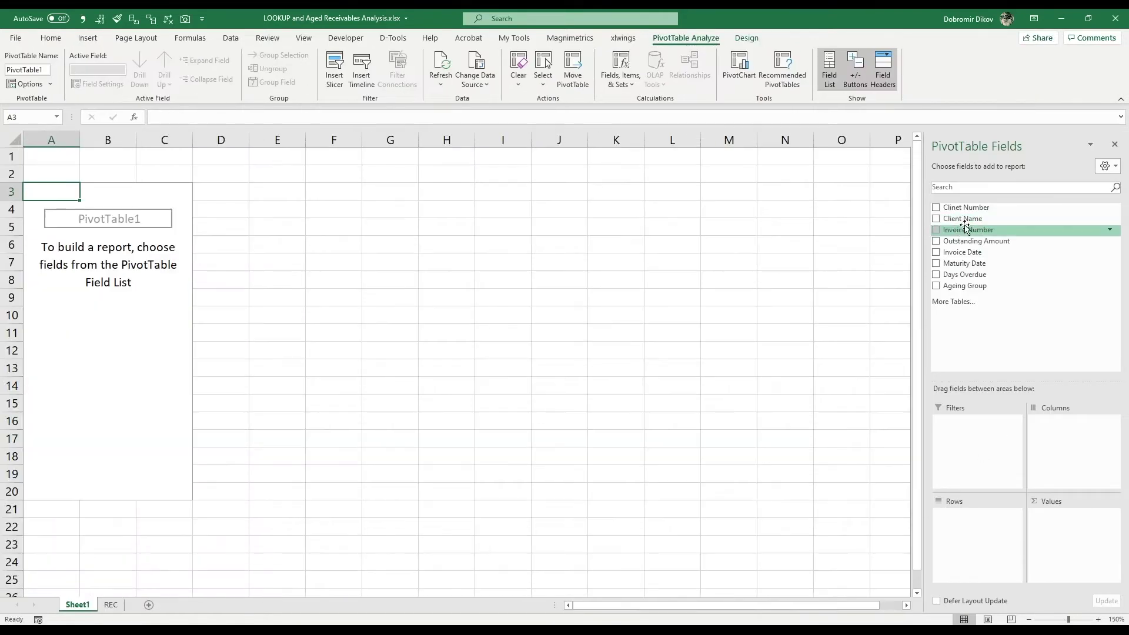
- Add Clinet Number and Client Name as pivot rows in tabular form, fitting column A to its contents
left_click(936, 208)
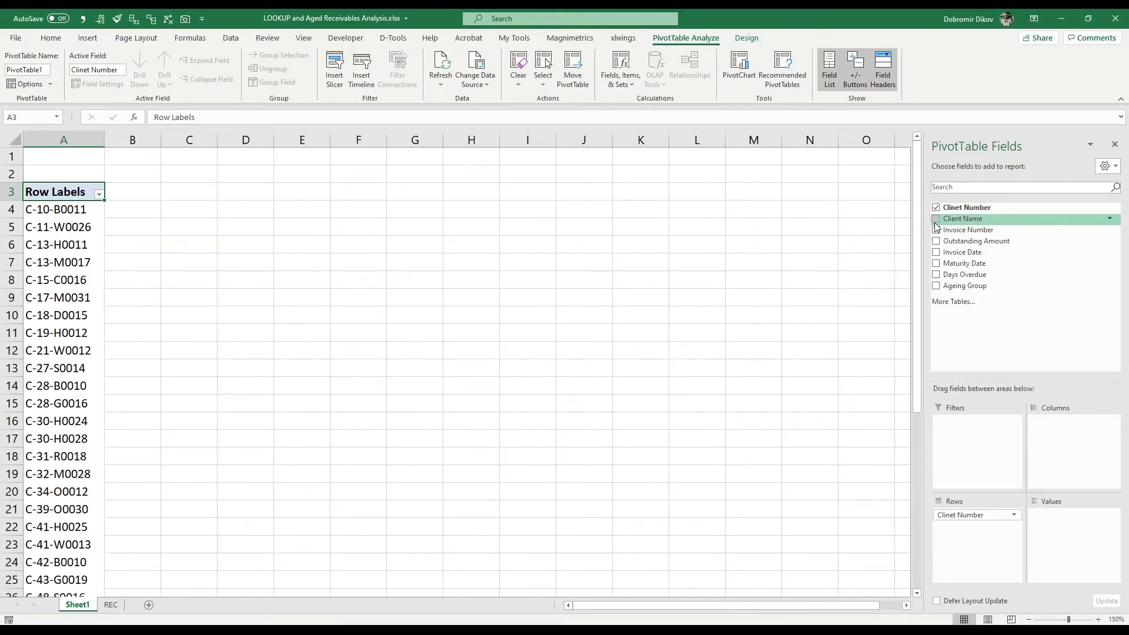
left_click(936, 219)
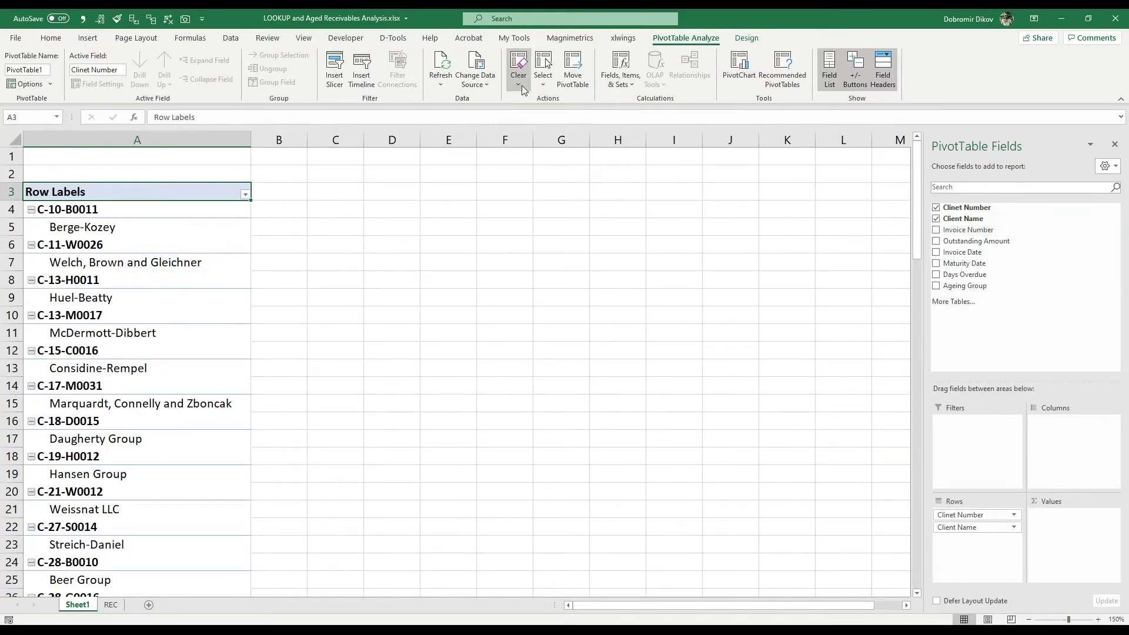
left_click(747, 37)
left_click(20, 69)
left_click(83, 71)
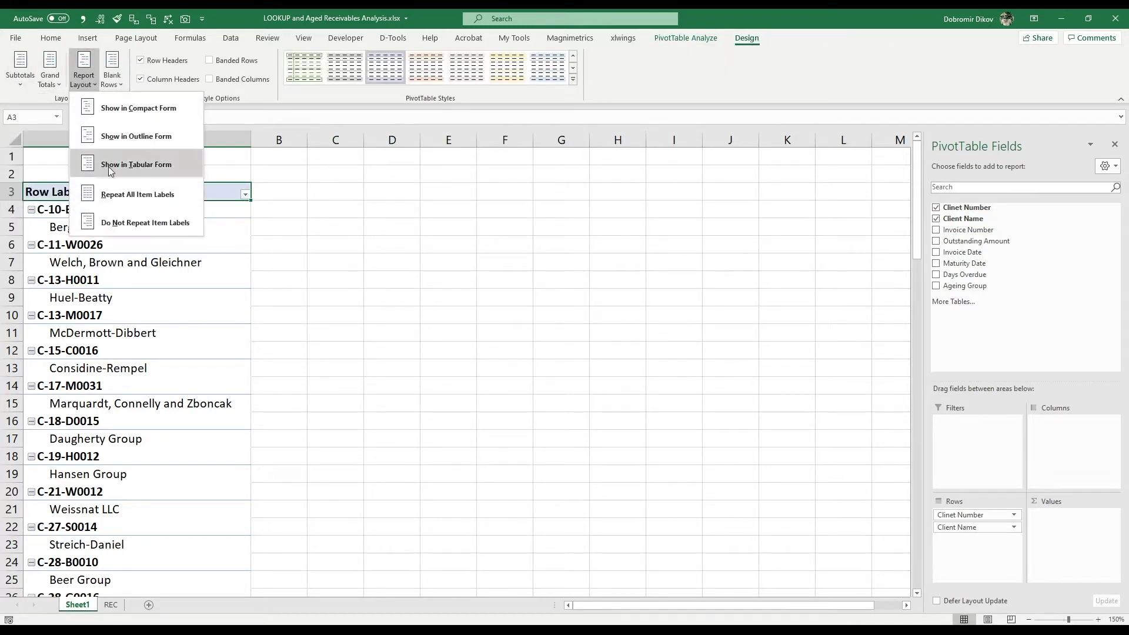
left_click(137, 164)
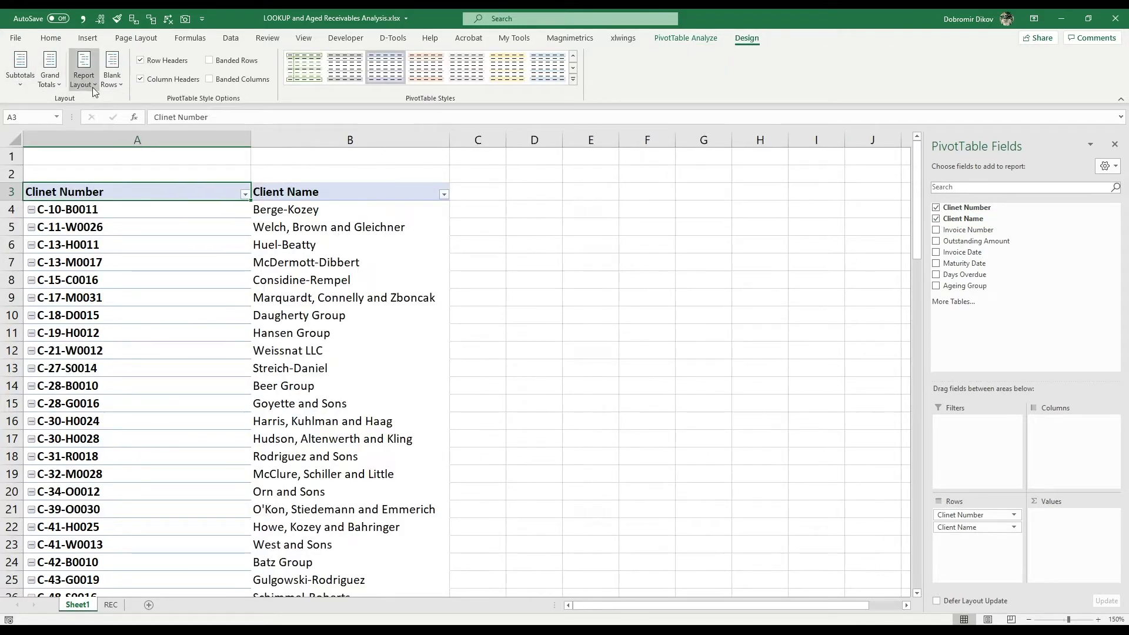
double_click(251, 141)
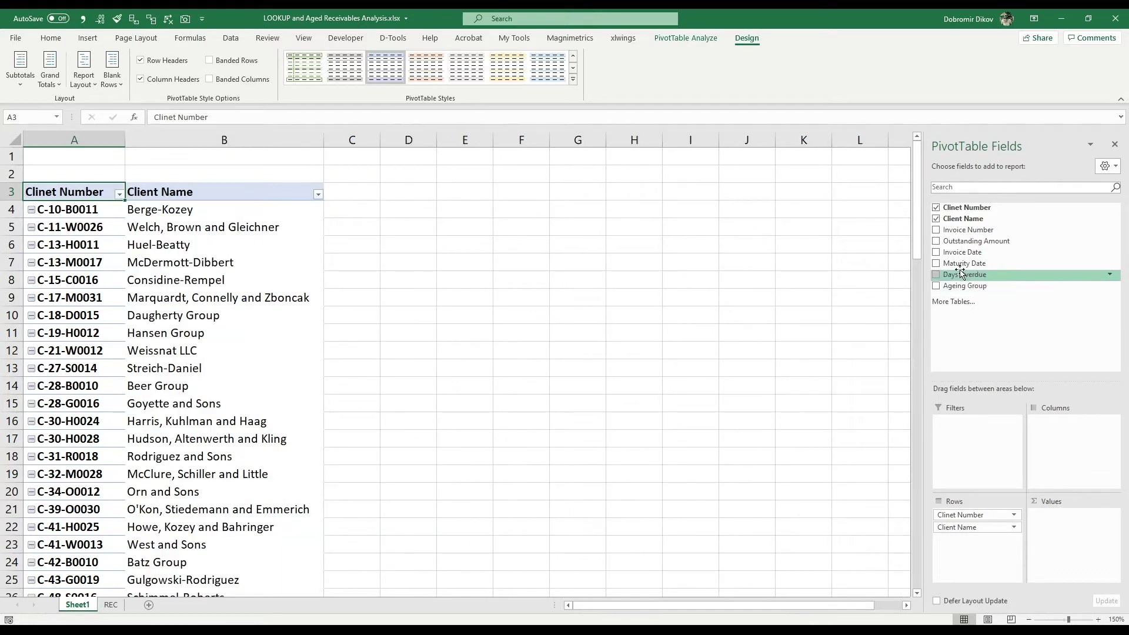
- Sum Outstanding Amount as the pivot values and place Ageing Group in the pivot columns
left_click(936, 241)
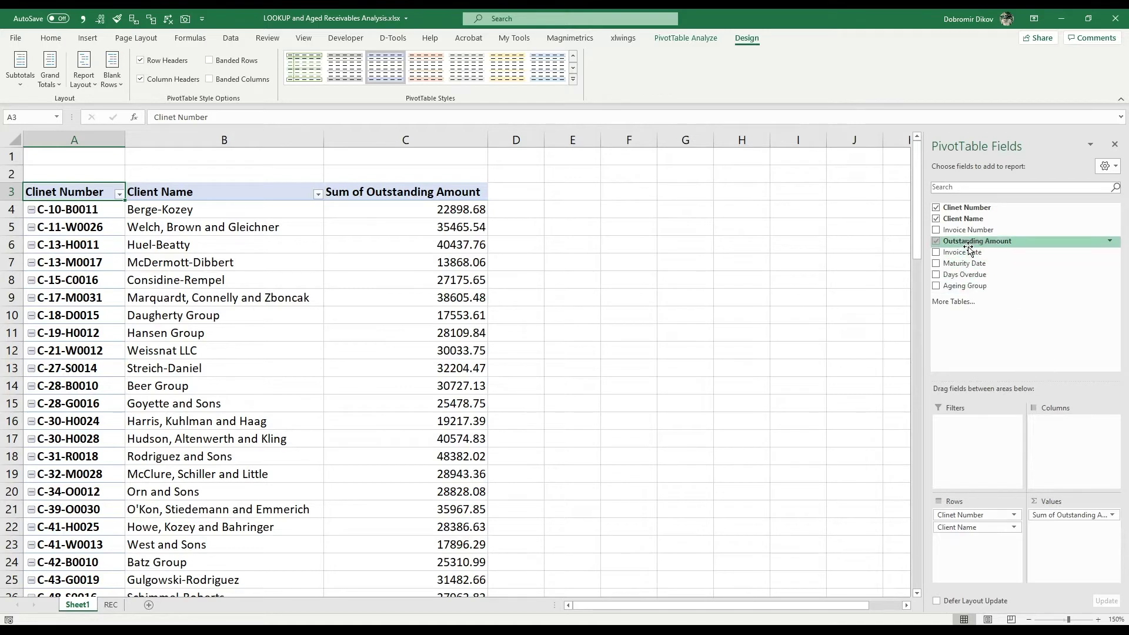
left_click_drag(965, 286, 1077, 445)
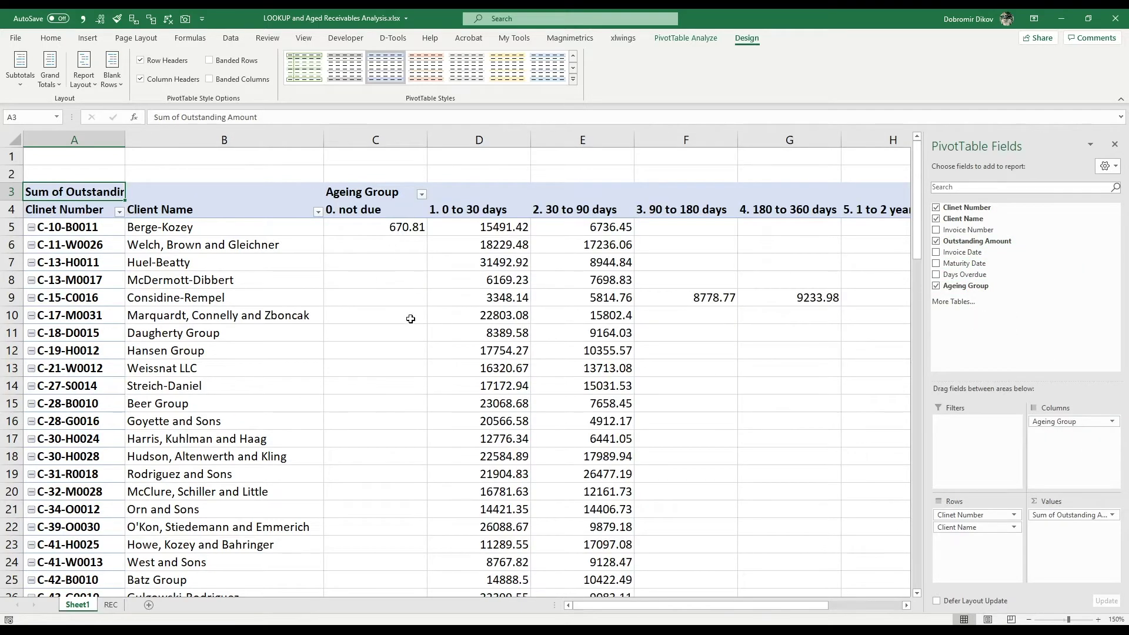
left_click(846, 164)
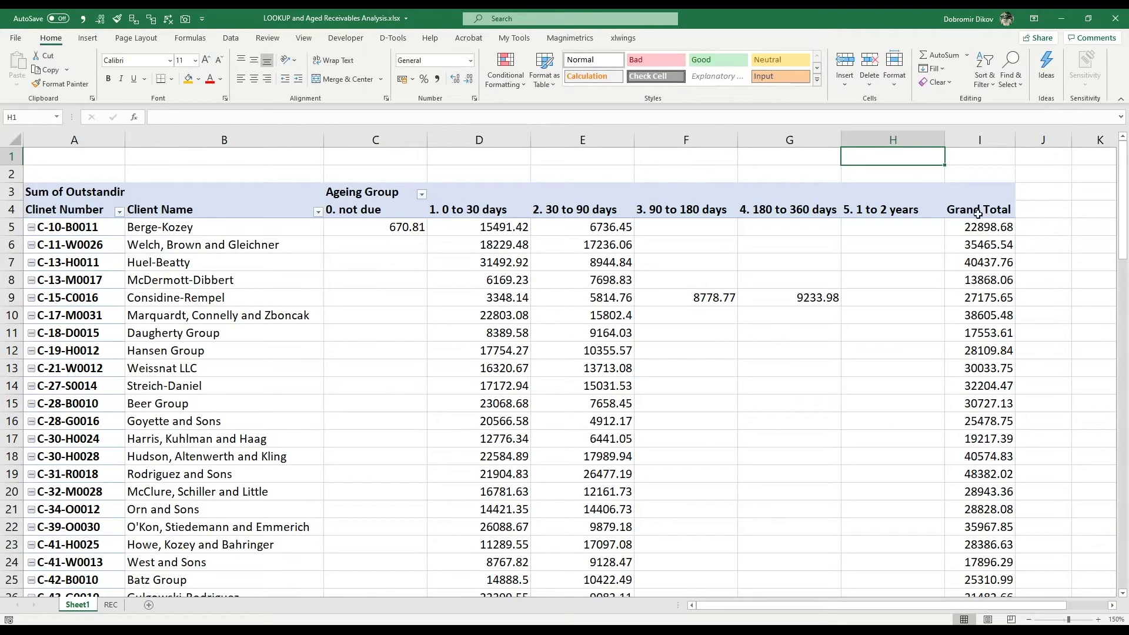
- Format the pivot amounts in columns C to I with comma style and no decimals, and review them through the Grand Total row
left_click_drag(403, 135, 966, 168)
key("alt+2")
key("alt+3")
key("alt+3")
left_click(545, 168)
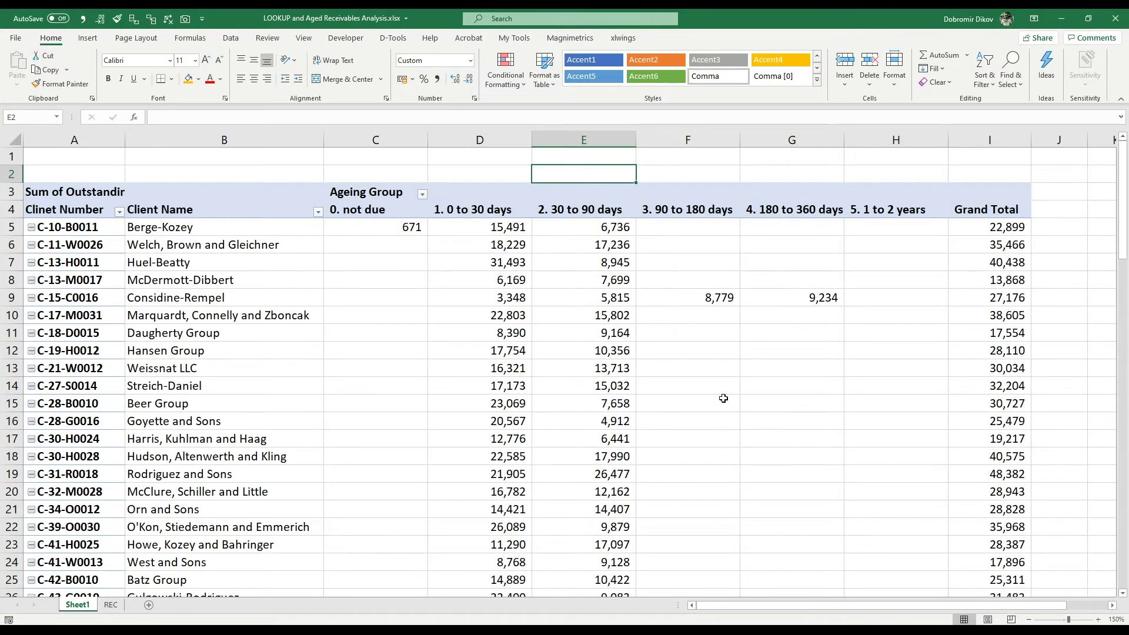
scroll(724, 399, "down", 10)
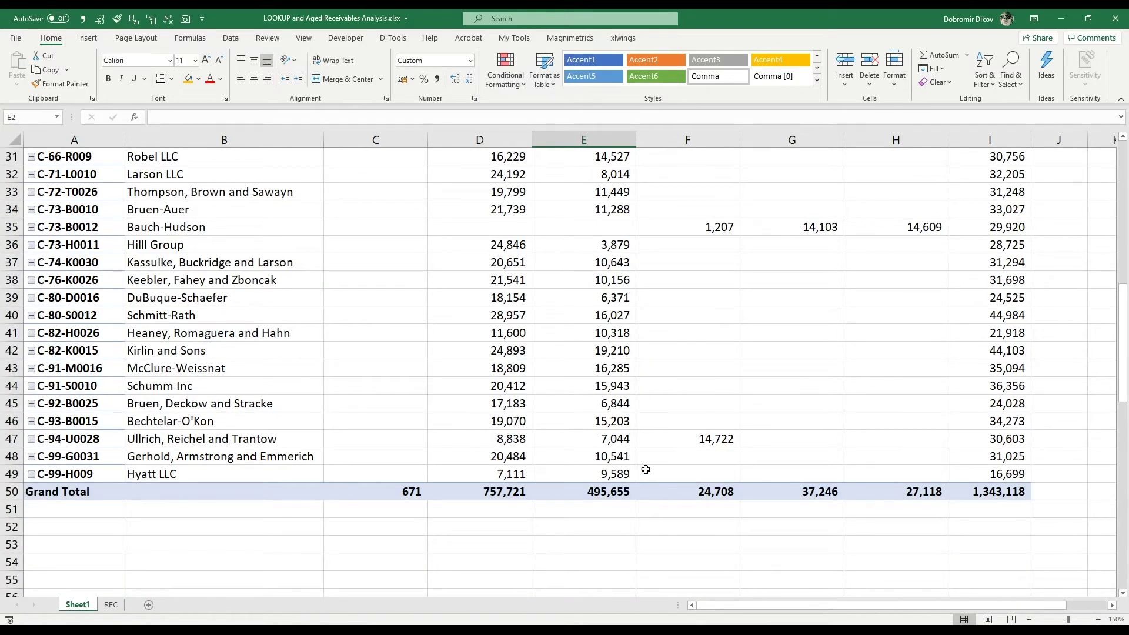
- Examine the pivot for clients with amounts overdue more than 90 days, checking the Considine-Rempel row and the older ageing groups in columns F to H
scroll(580, 470, "up", 10)
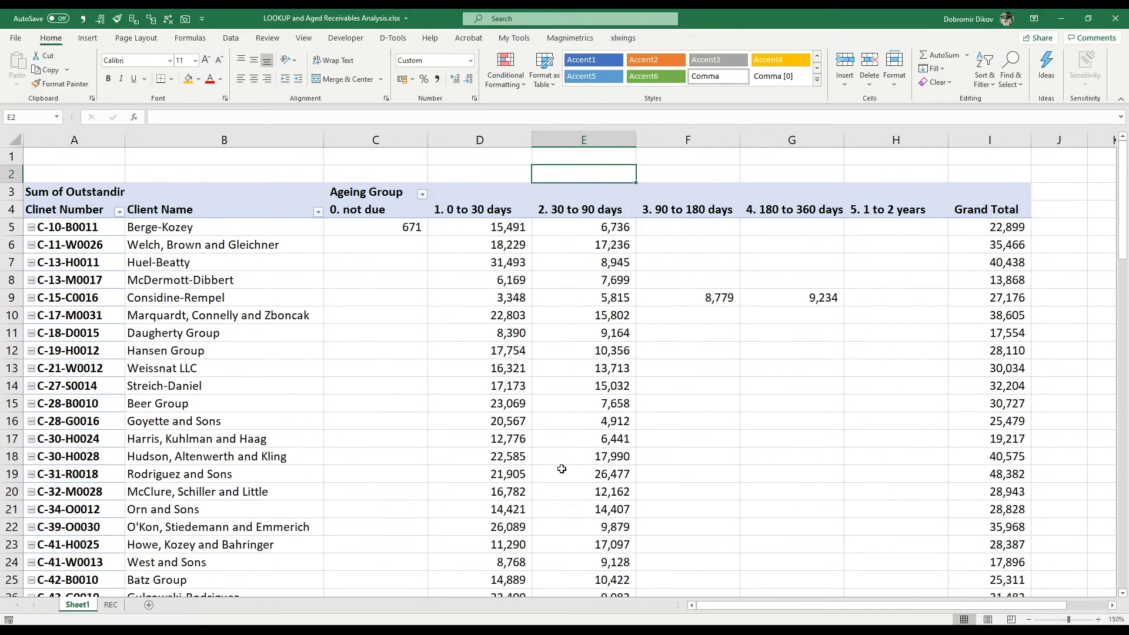
left_click_drag(63, 302, 938, 291)
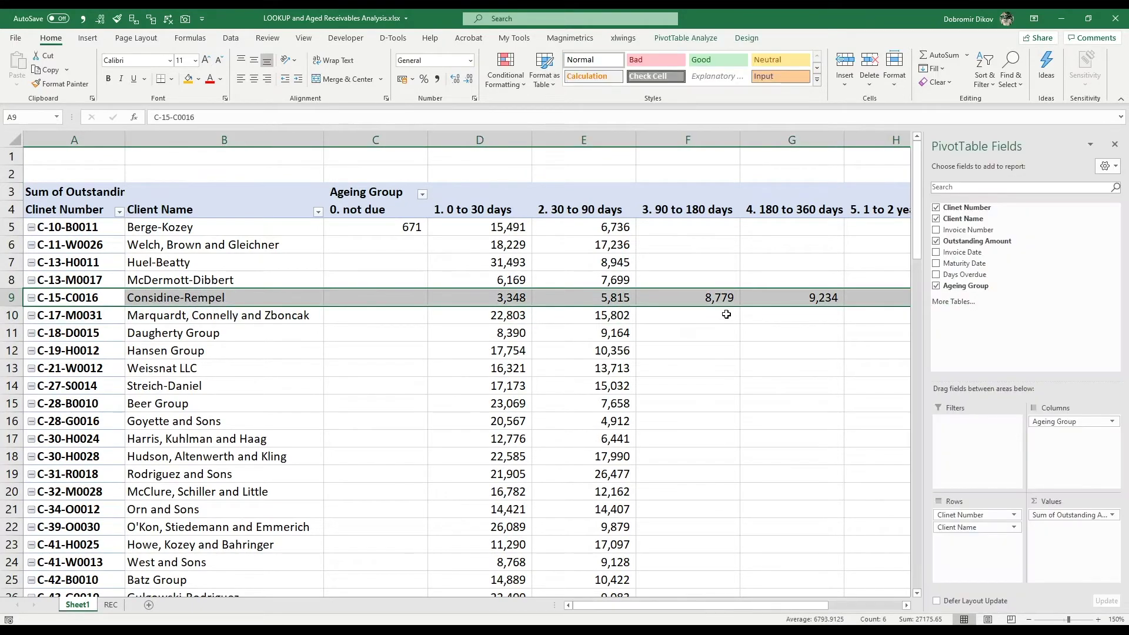
left_click_drag(723, 302, 821, 303)
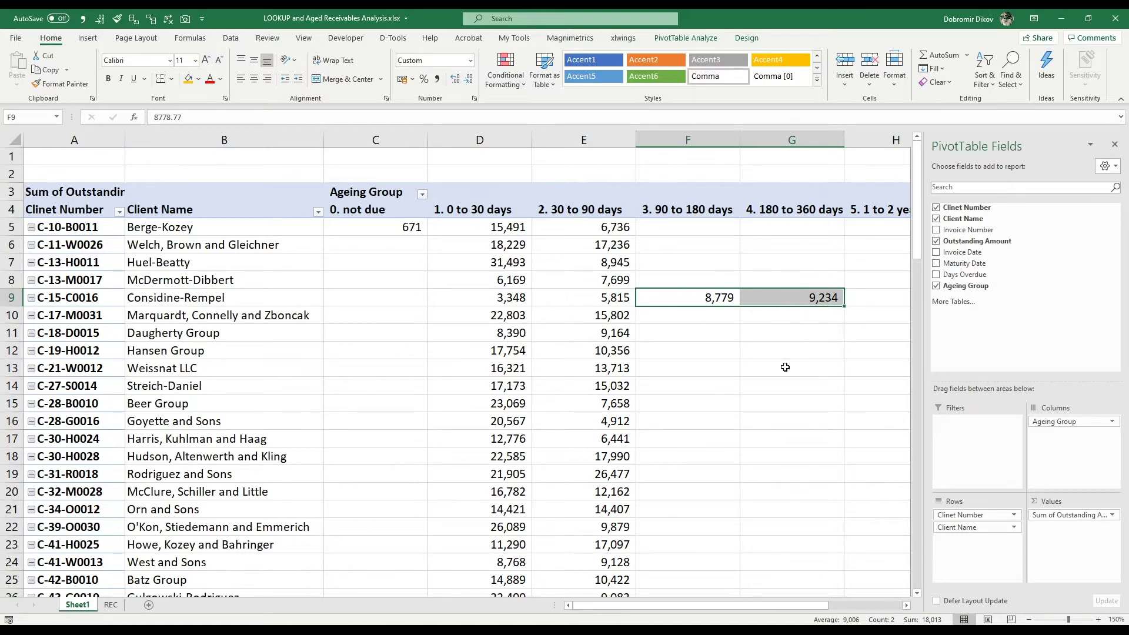
scroll(786, 367, "down", 4)
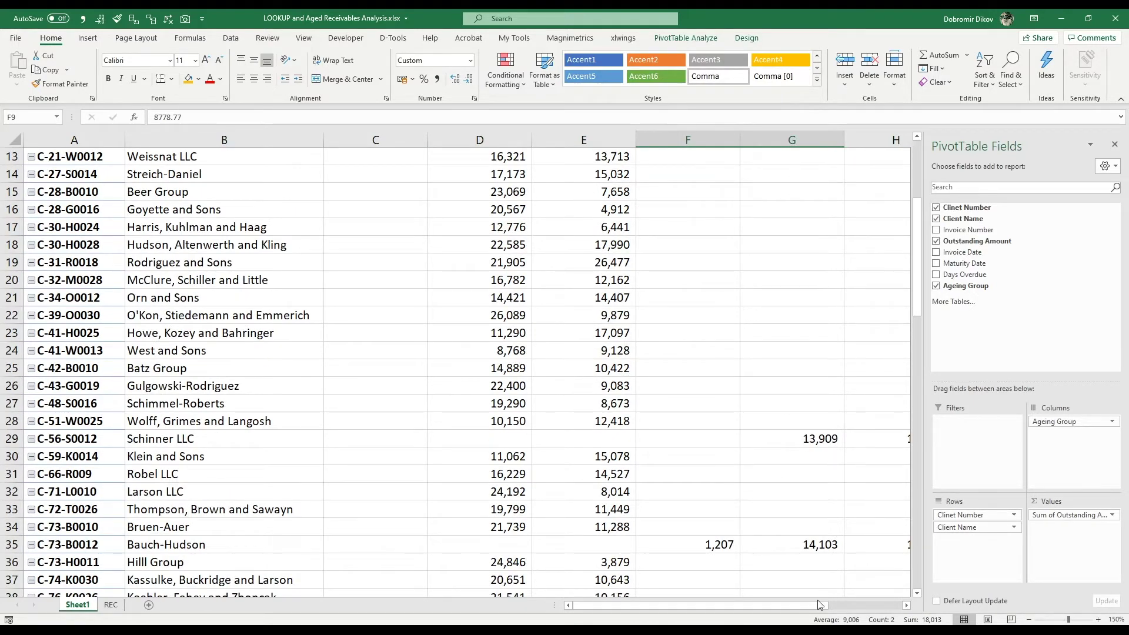
left_click_drag(802, 609, 839, 609)
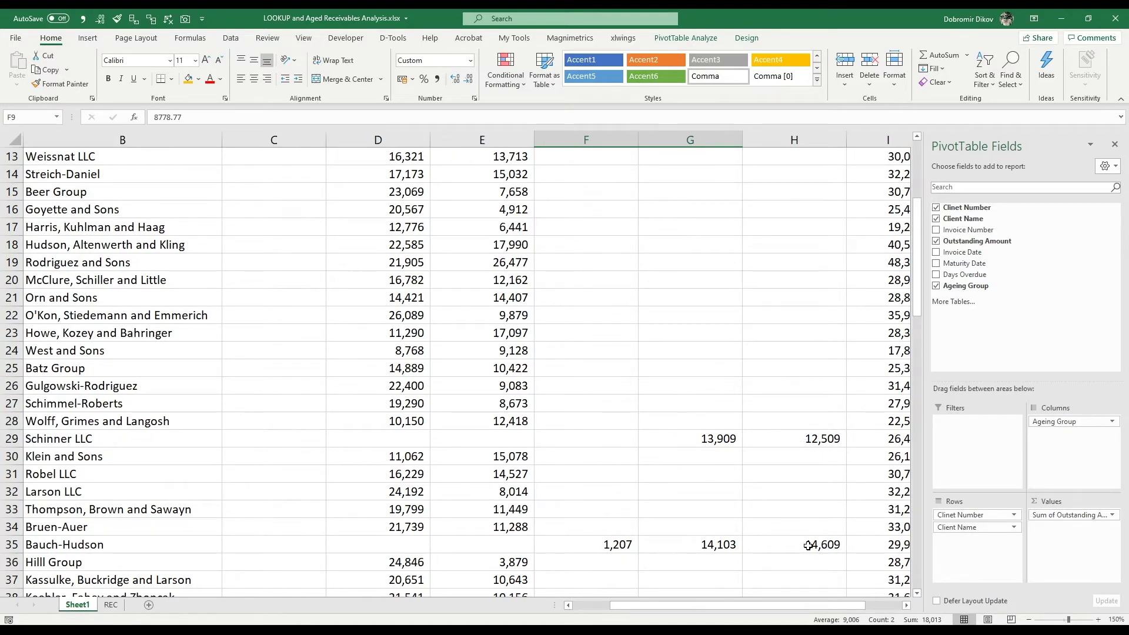
mouse_move(797, 546)
scroll(580, 541, "down", 7)
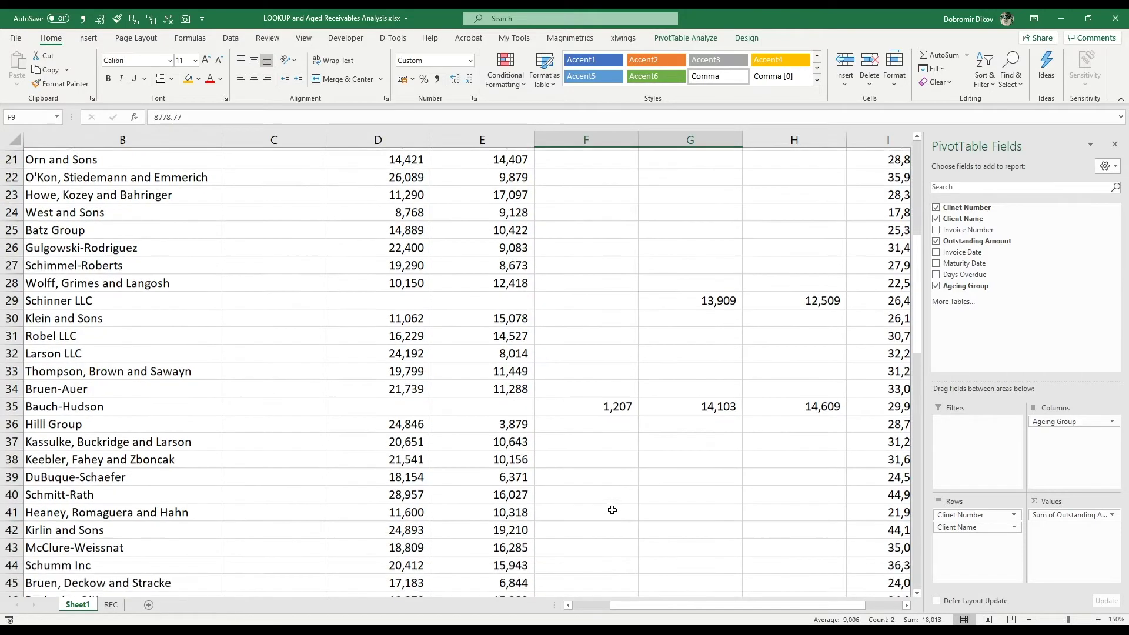
scroll(687, 254, "up", 10)
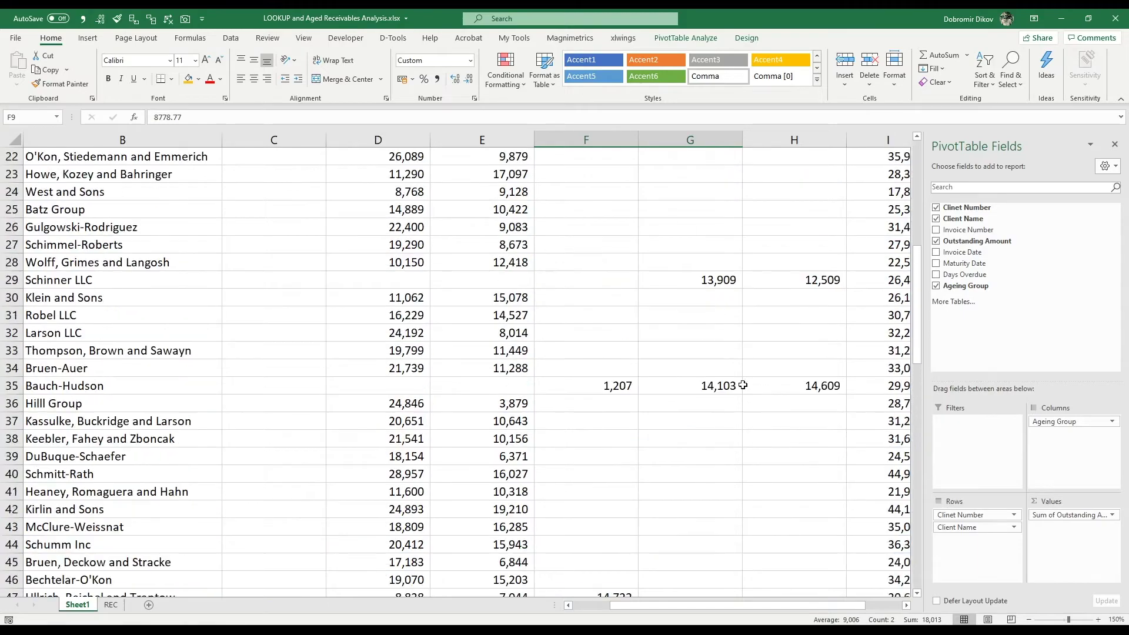
scroll(760, 458, "down", 2)
scroll(760, 458, "down", 4)
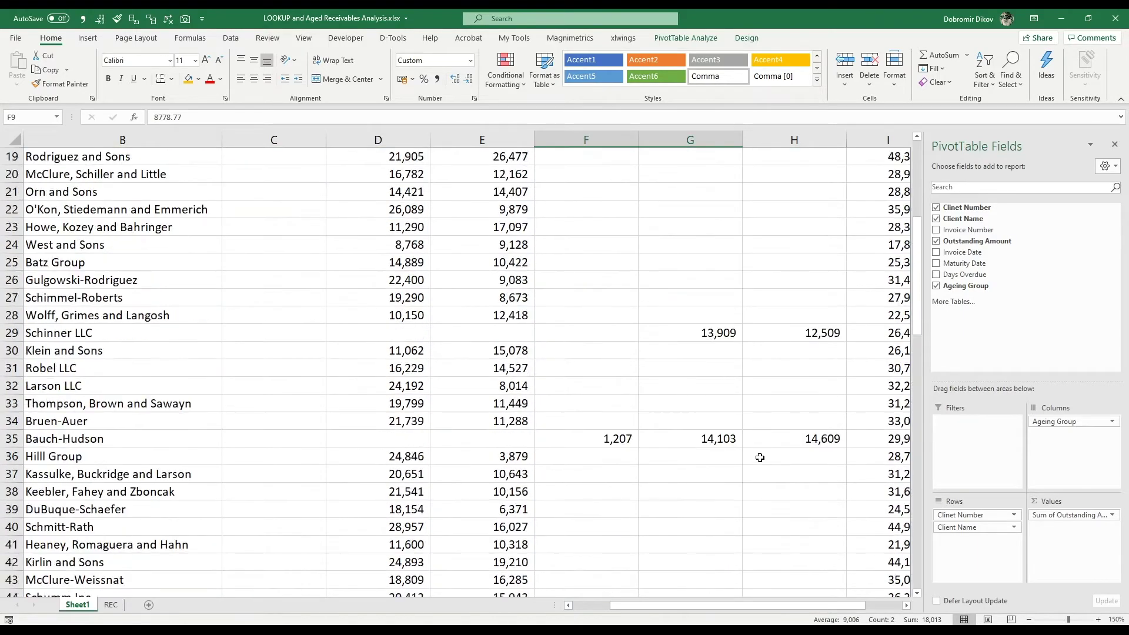
- Select the client number and name cells of Schinner LLC and Bauch-Hudson together, A29:B29 and A35:B35
left_click_drag(141, 280, 71, 280)
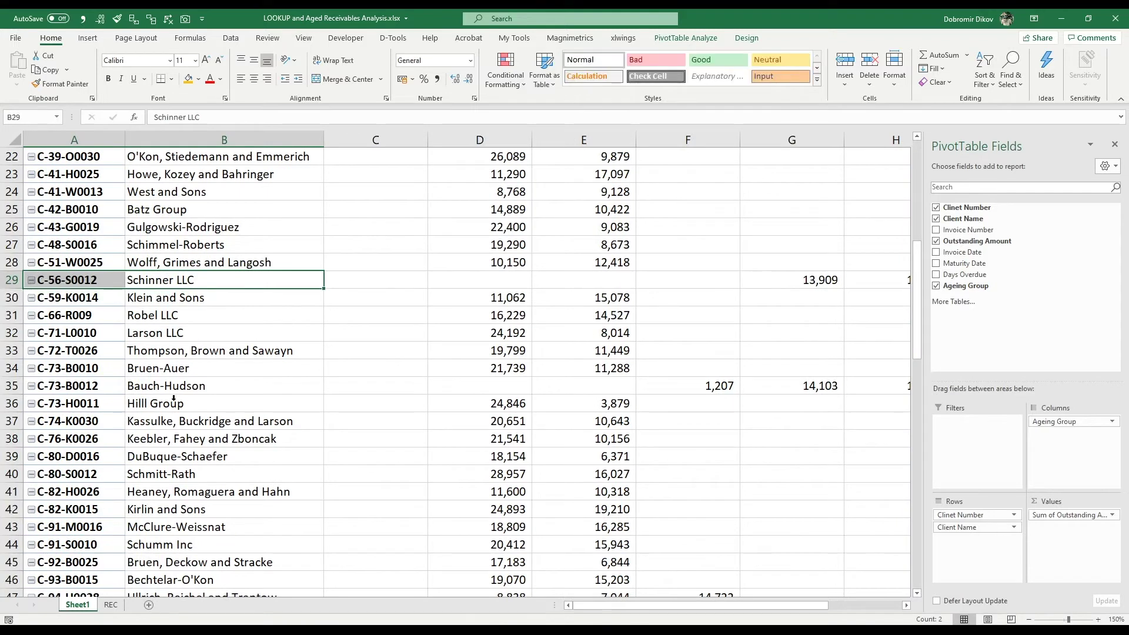
left_click_drag(171, 387, 65, 386)
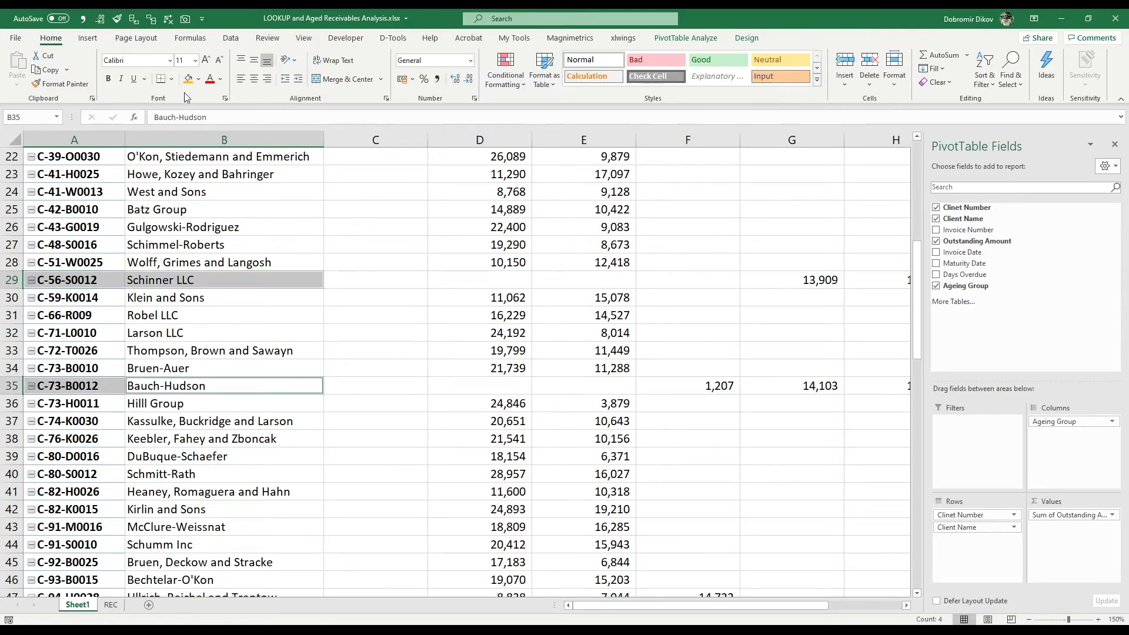